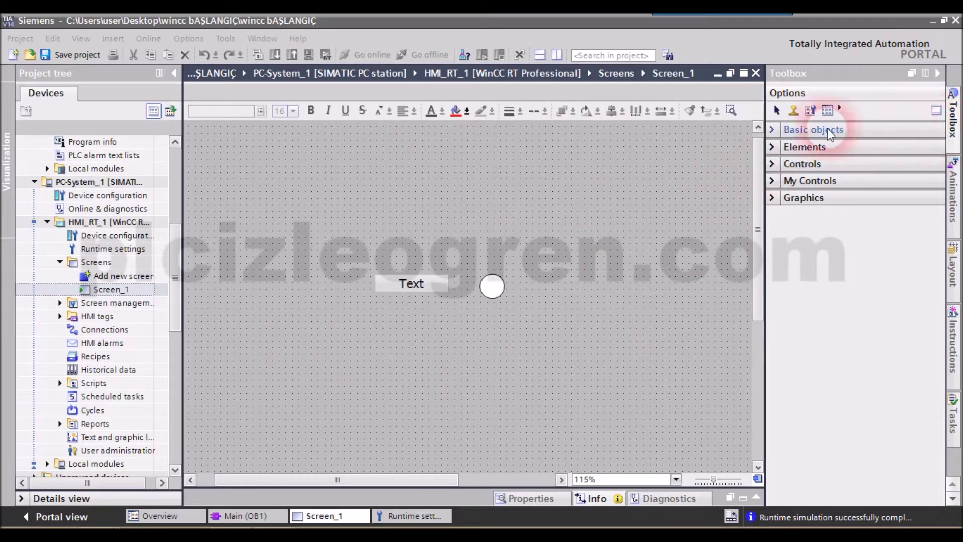
Step: Add a large circle above the small circle and a wedge-shaped object at the top right
click(773, 128)
click(774, 128)
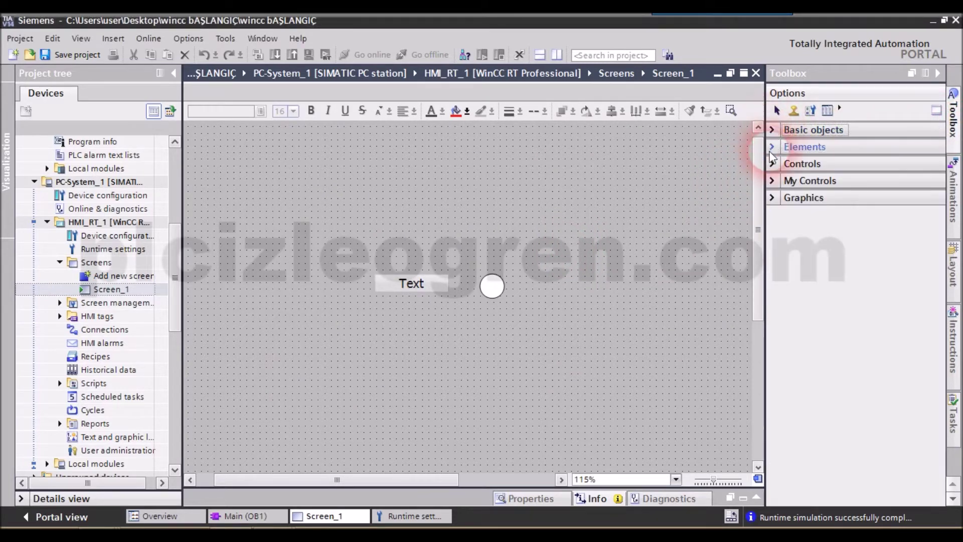
click(772, 148)
click(772, 147)
click(773, 163)
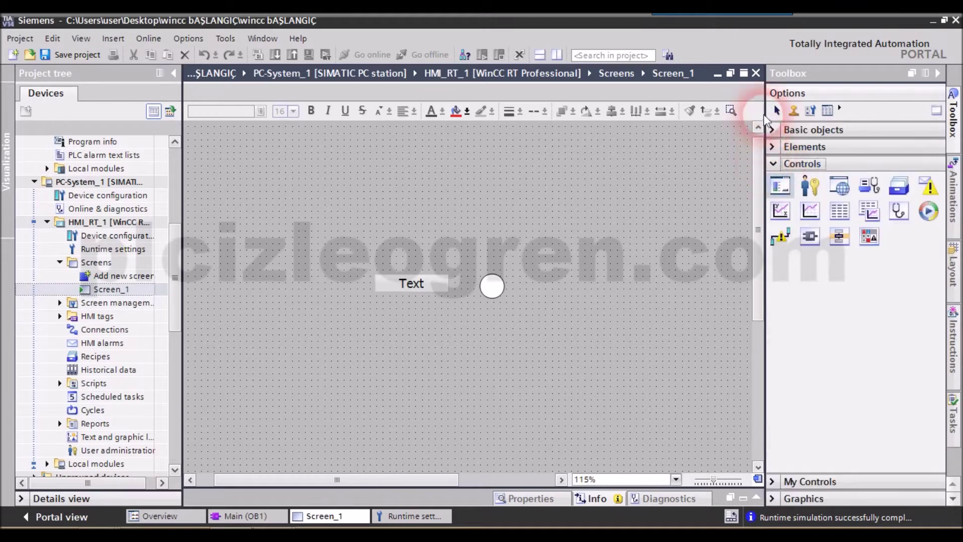
click(773, 130)
drag(839, 177, 560, 223)
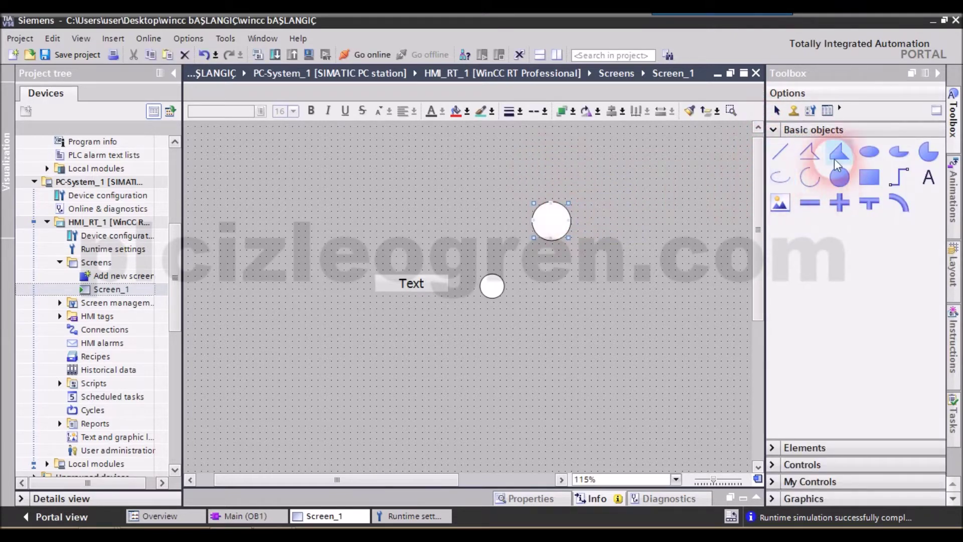
click(604, 180)
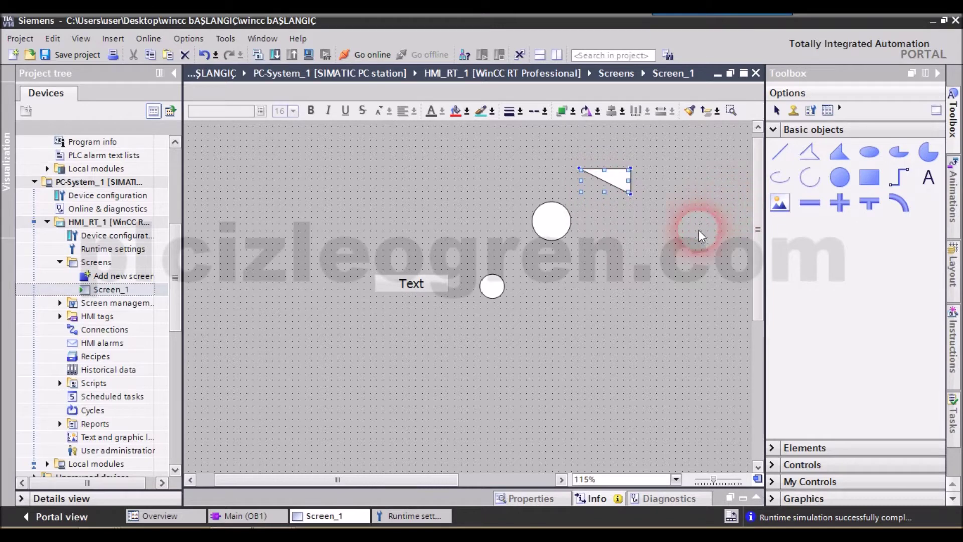
click(827, 132)
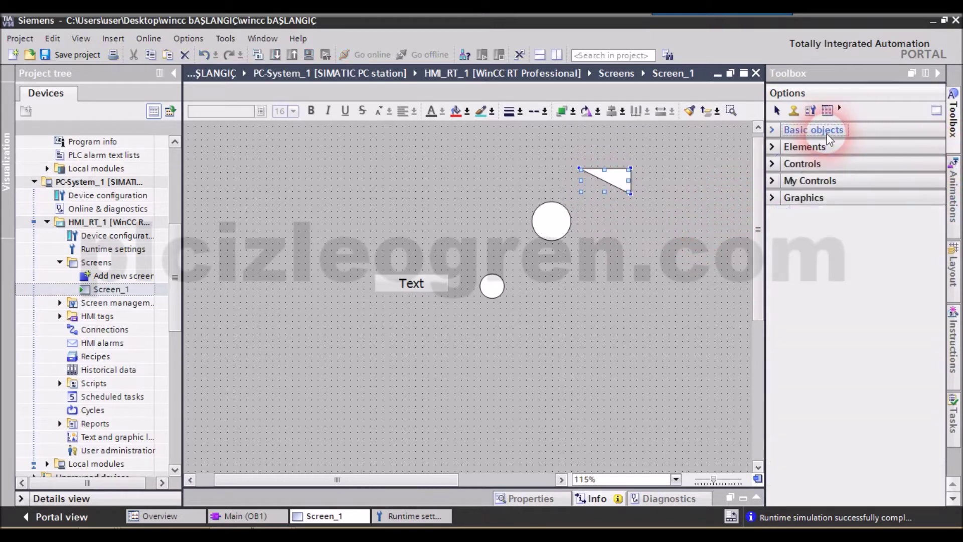
Step: Place a SIMATIC gauge scaled 0–100 on the left side of the screen
click(803, 147)
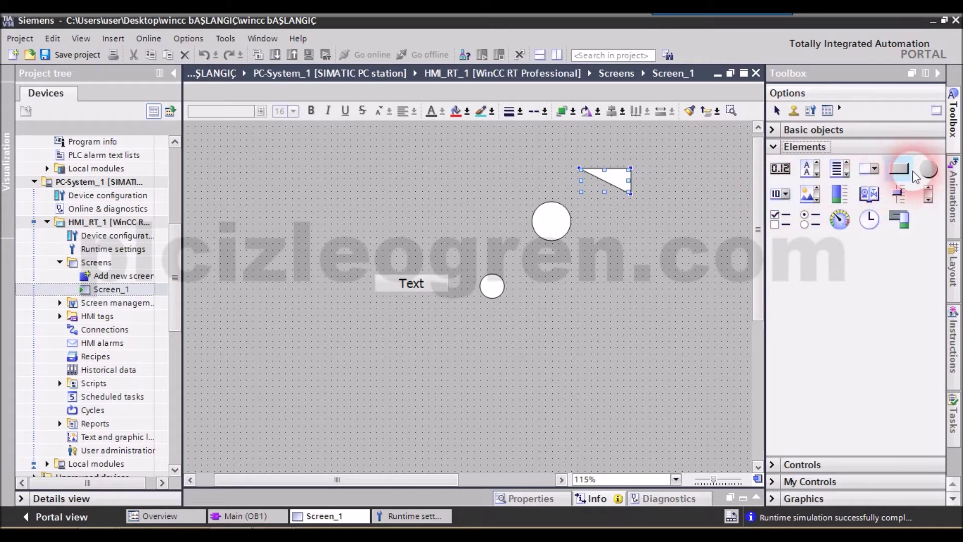
click(839, 220)
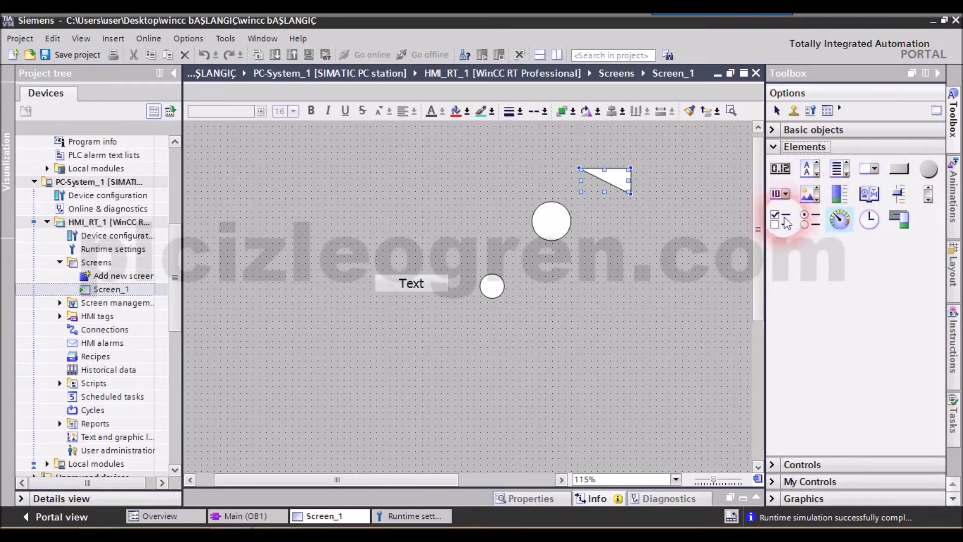
click(398, 191)
drag(347, 156, 243, 243)
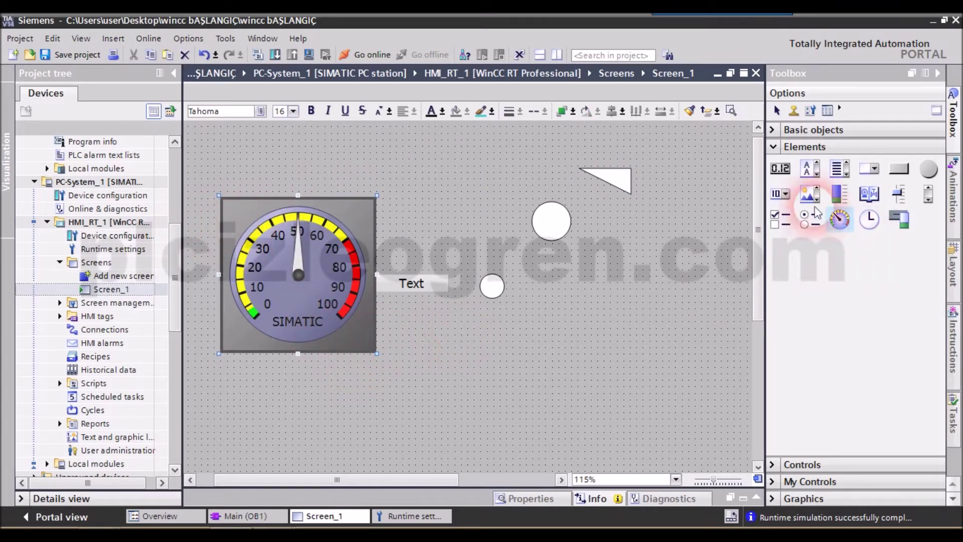
click(775, 147)
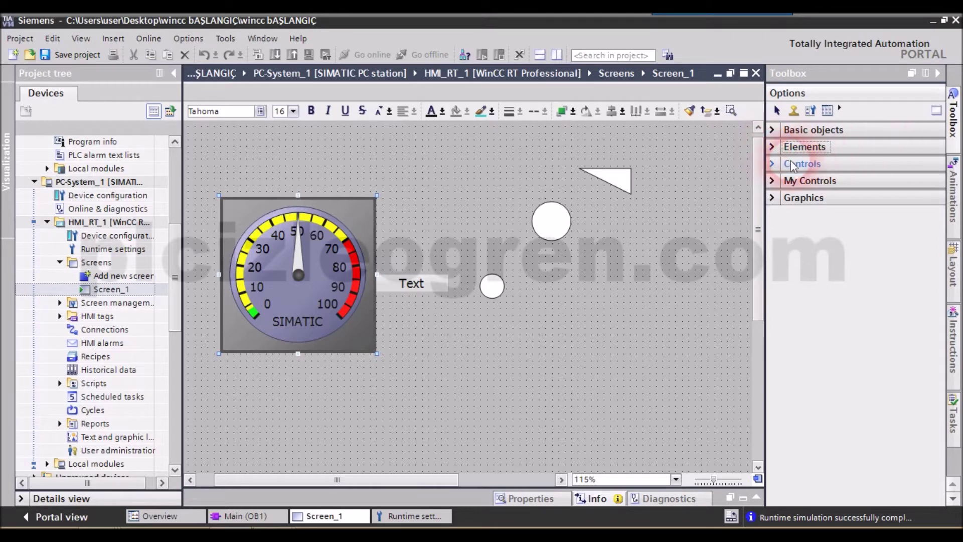
Step: Try dragging a diagnostics control from the Controls list onto the screen
click(776, 164)
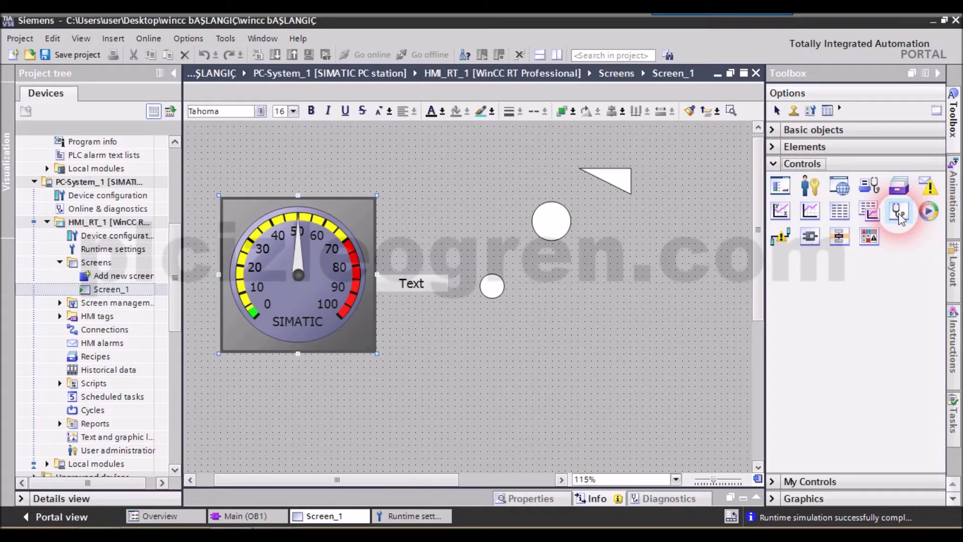
drag(901, 216, 646, 247)
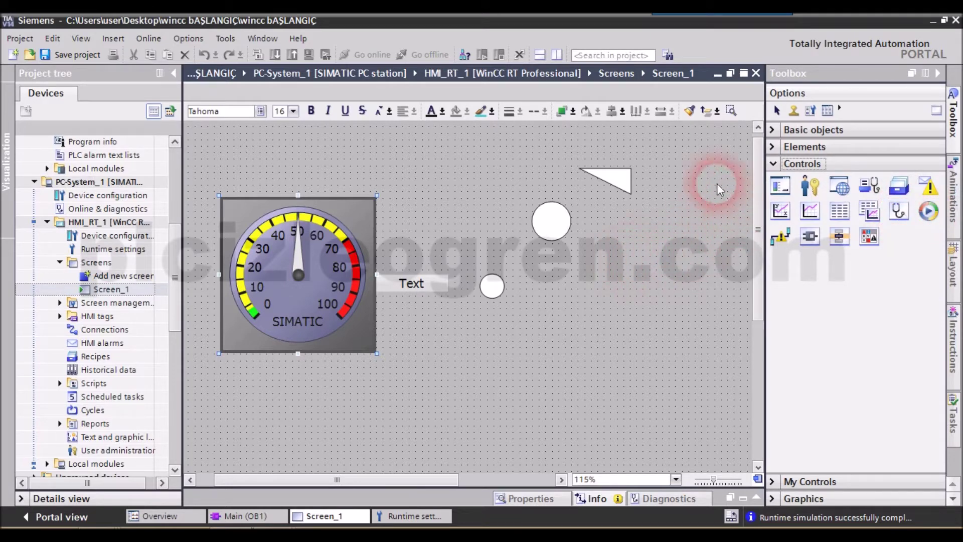
click(772, 164)
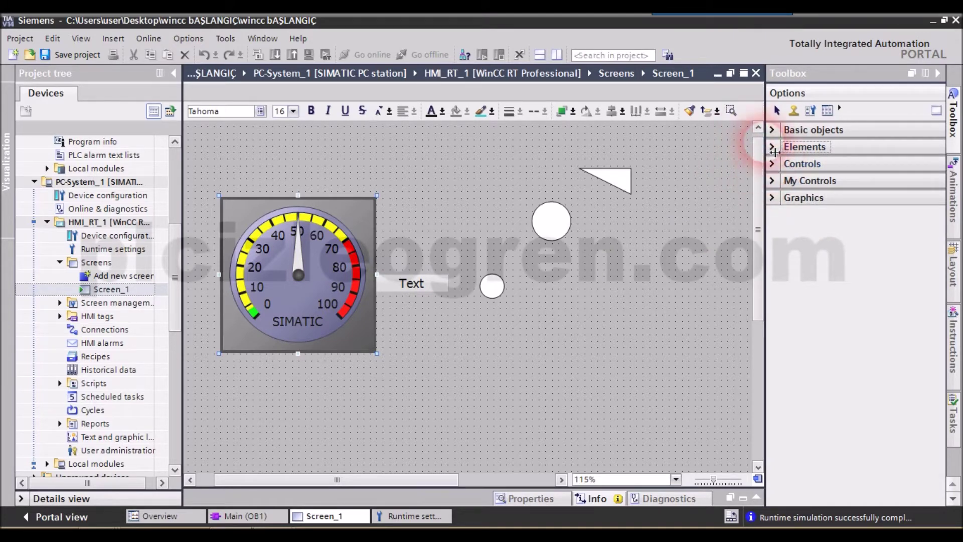
Step: Pick the Double T-piece from the basic shapes and place it right of the large circle
click(772, 146)
click(772, 129)
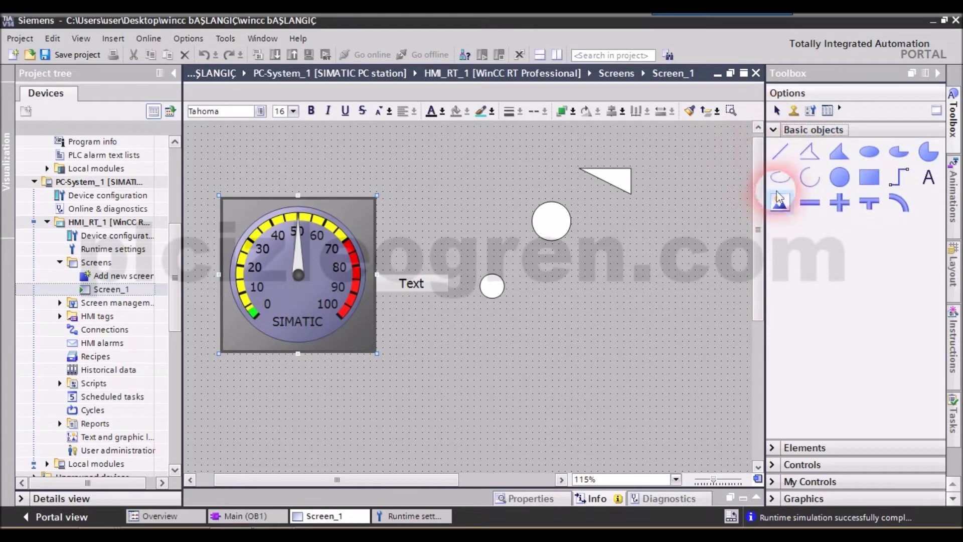
click(773, 129)
click(773, 147)
click(774, 131)
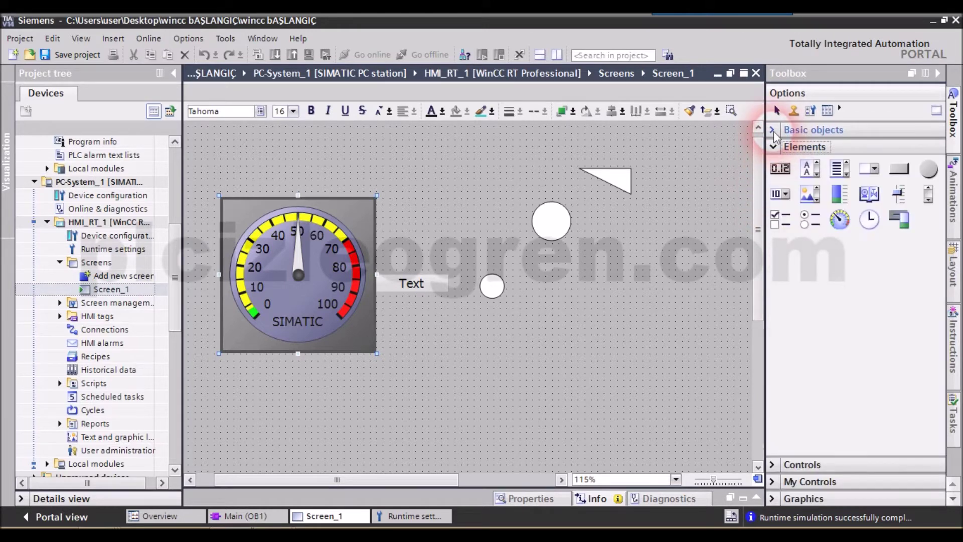
click(774, 131)
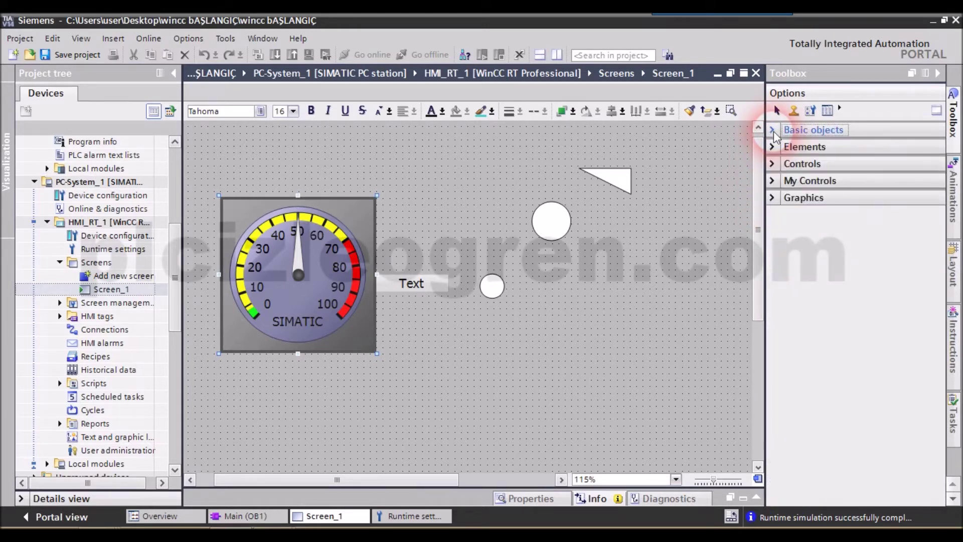
click(773, 131)
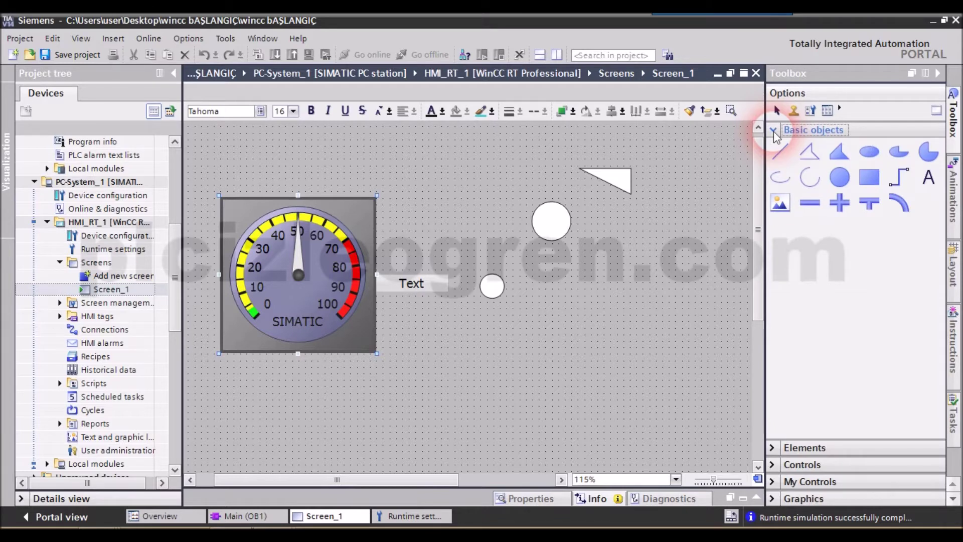
click(773, 131)
click(774, 131)
click(772, 131)
click(772, 132)
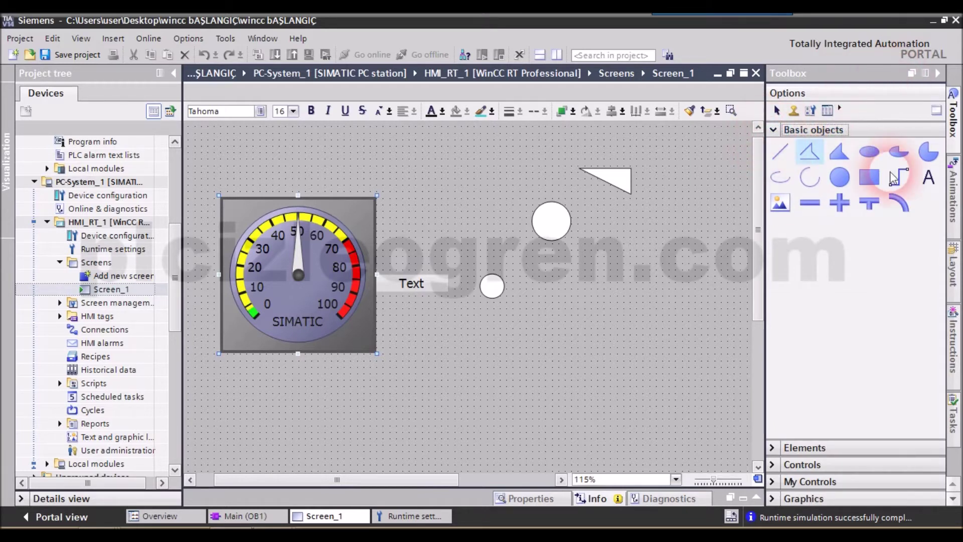
click(906, 210)
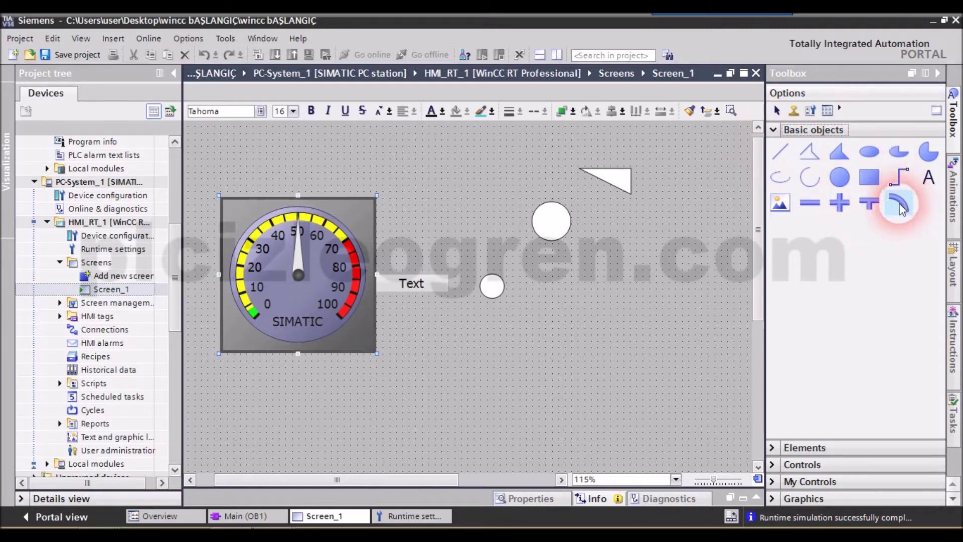
click(839, 203)
click(647, 240)
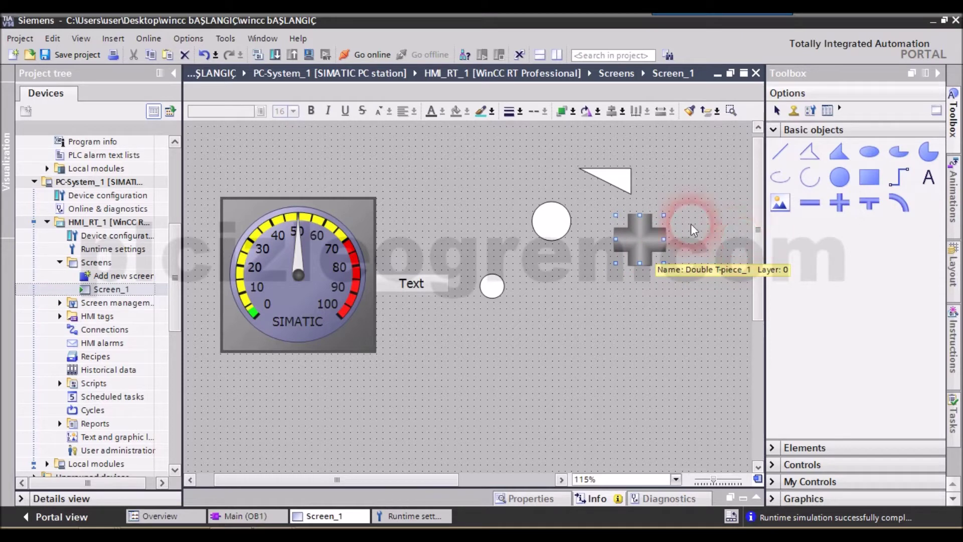
Step: Drag an analog clock from the screen elements to the top of the screen
click(778, 131)
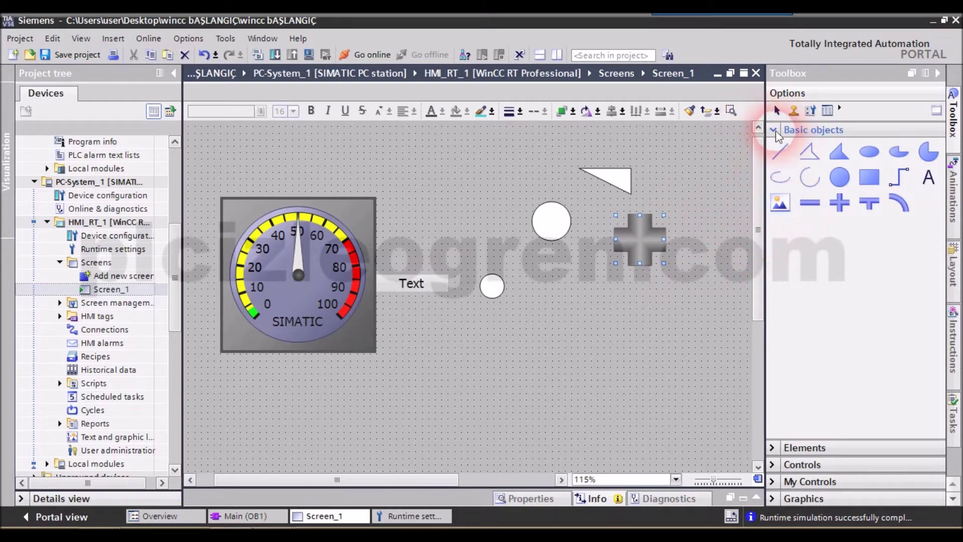
click(785, 145)
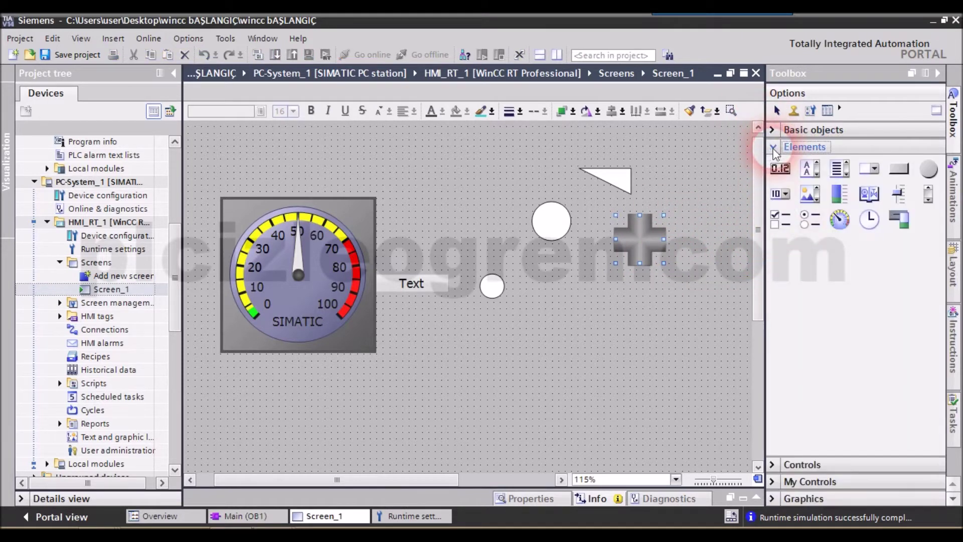
click(841, 224)
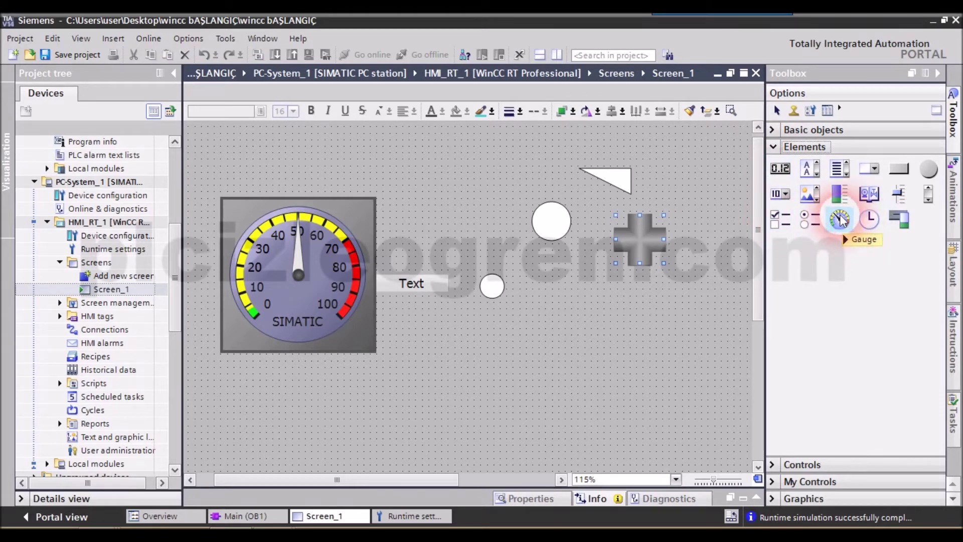
click(870, 219)
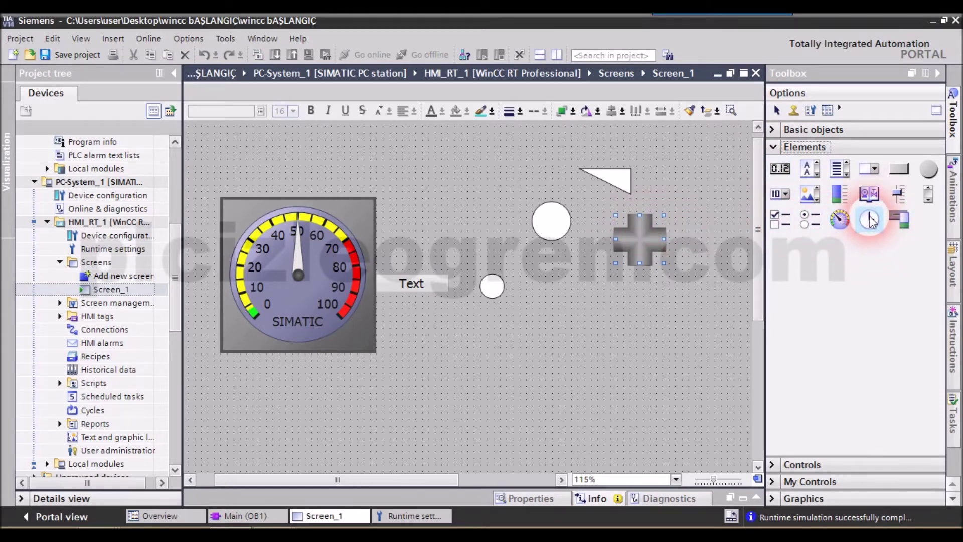
drag(871, 219, 443, 200)
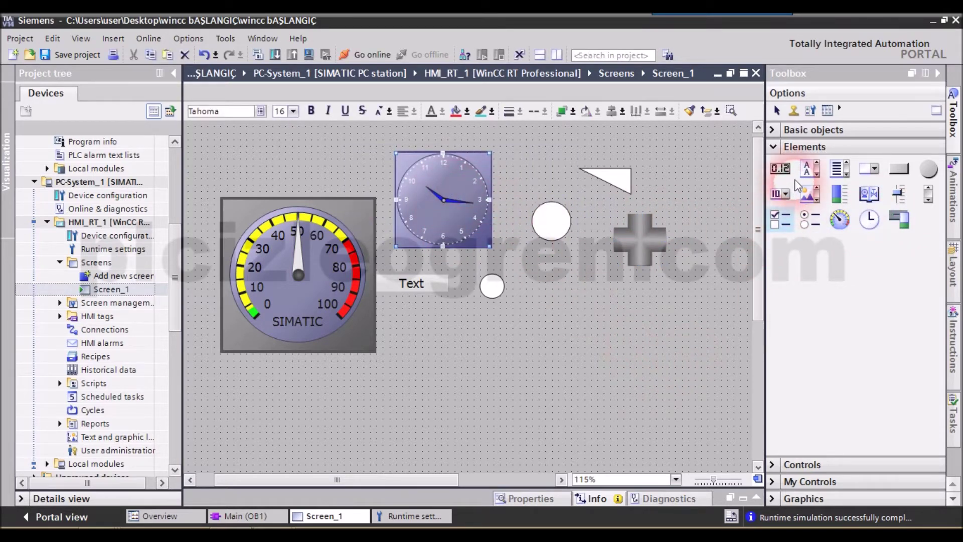
Step: Add a ProDiag overview control and shift it off the small circle
click(773, 147)
click(773, 164)
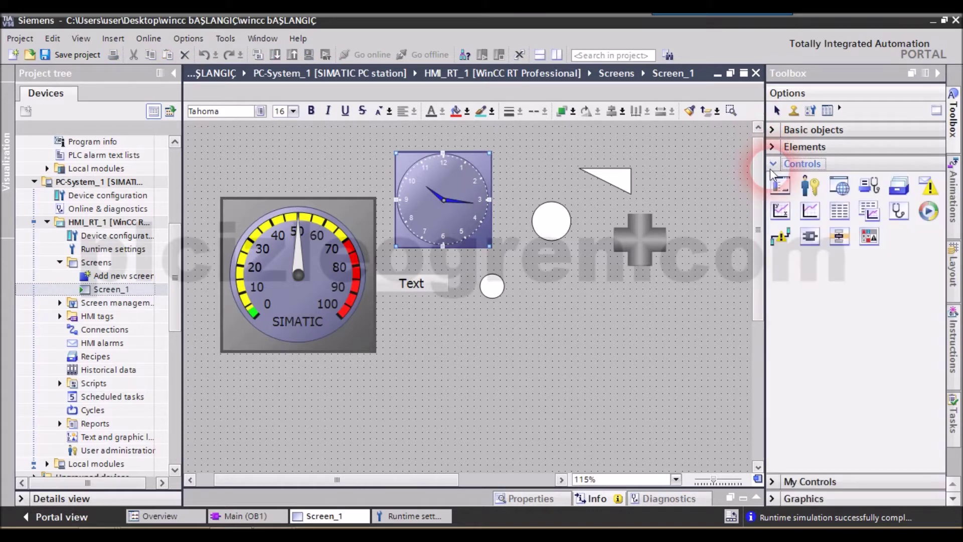
drag(870, 236, 582, 305)
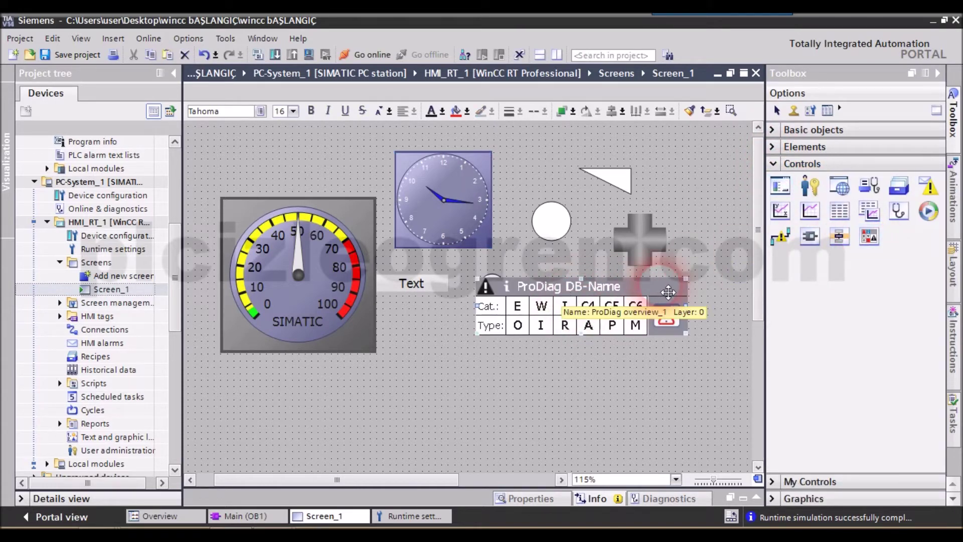
drag(668, 292, 694, 311)
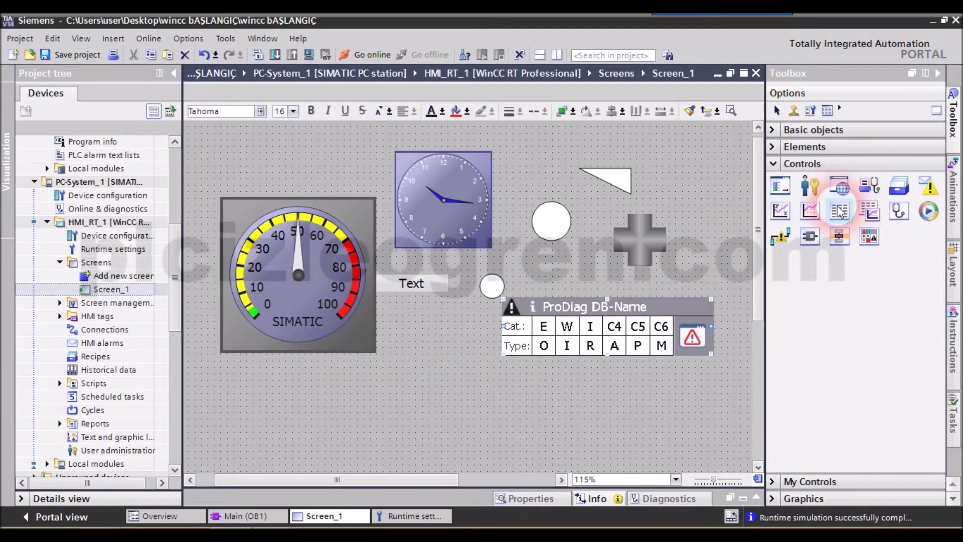
Step: Move the gauge down below the ProDiag overview
click(809, 186)
click(486, 296)
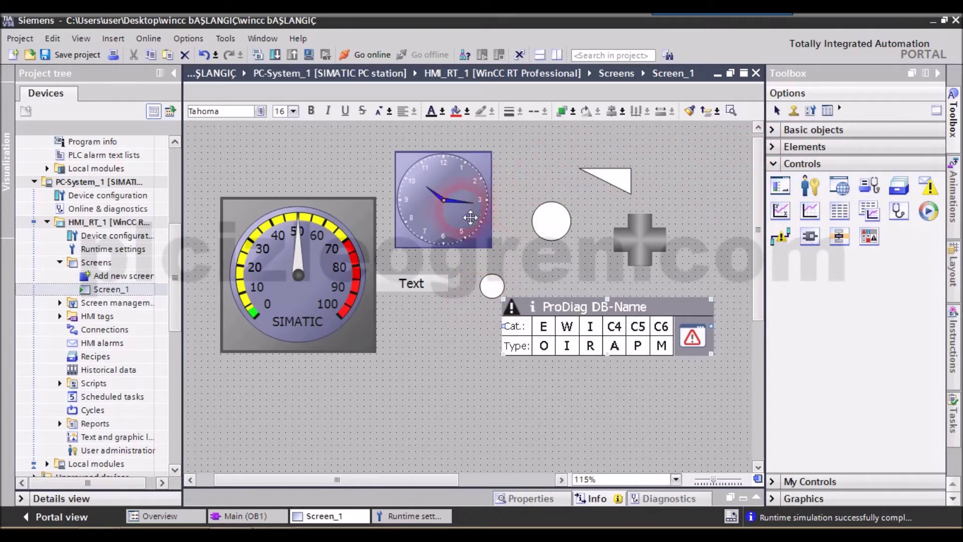
click(303, 128)
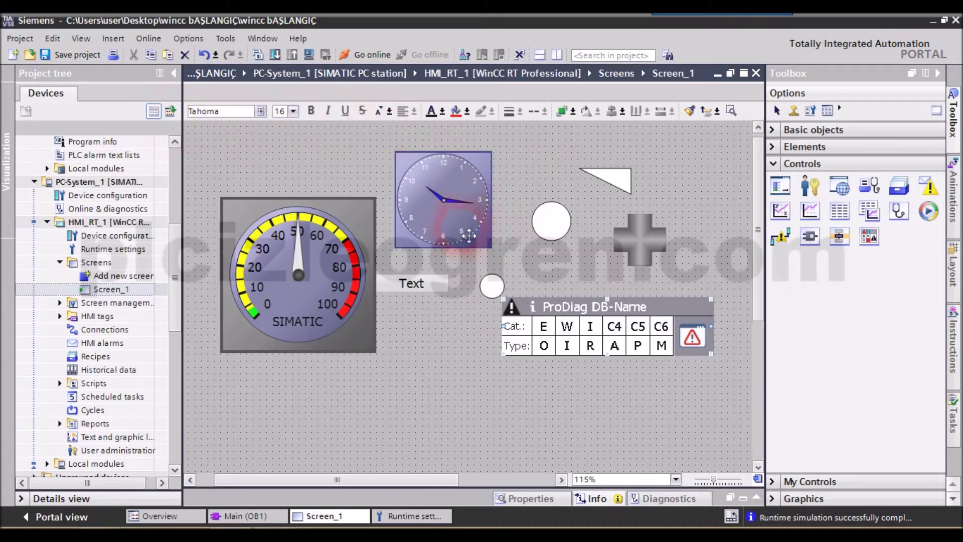
click(355, 172)
drag(368, 260, 694, 412)
Step: Delete the clock, ProDiag control, gauge, plus shape, large circle and triangle
click(483, 166)
drag(483, 166, 607, 184)
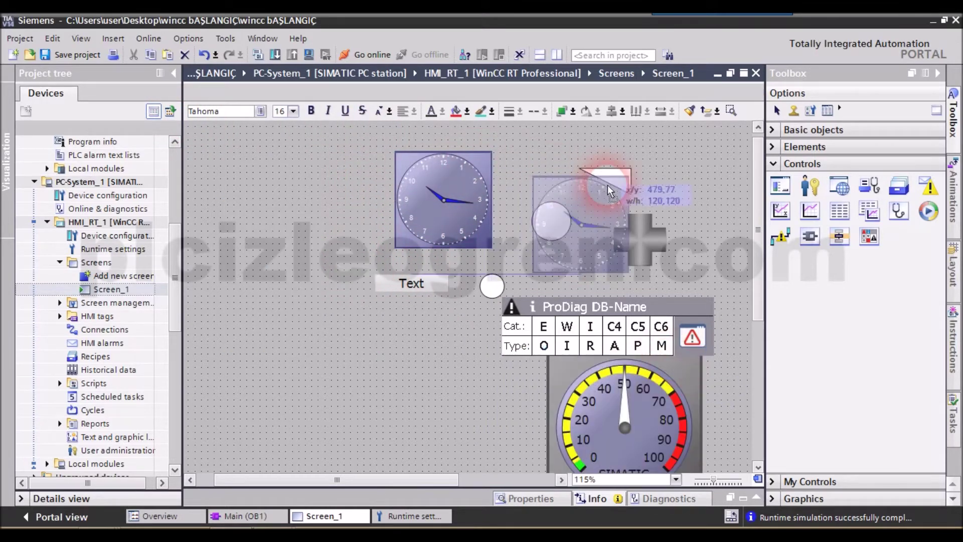
click(590, 319)
key(Delete)
click(597, 389)
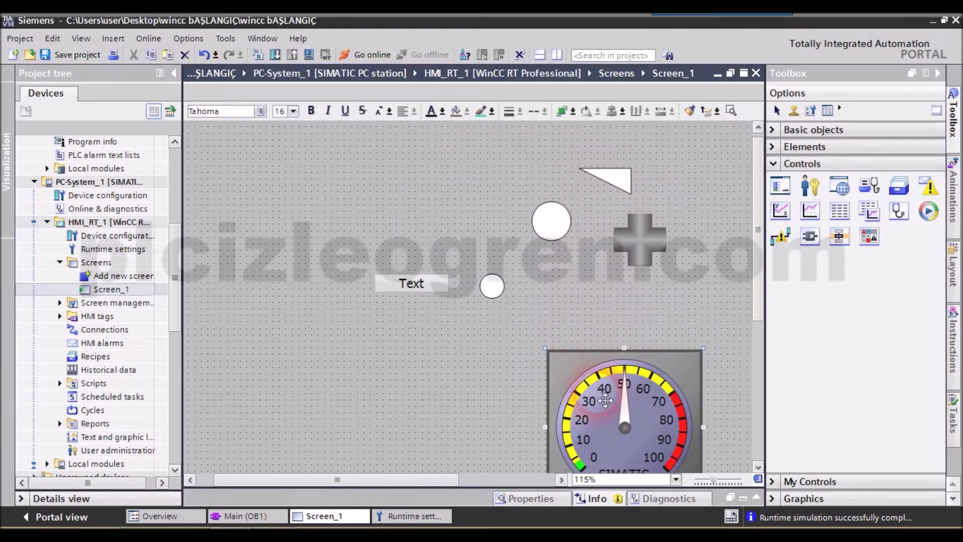
key(Delete)
click(633, 231)
key(Delete)
click(551, 217)
key(Delete)
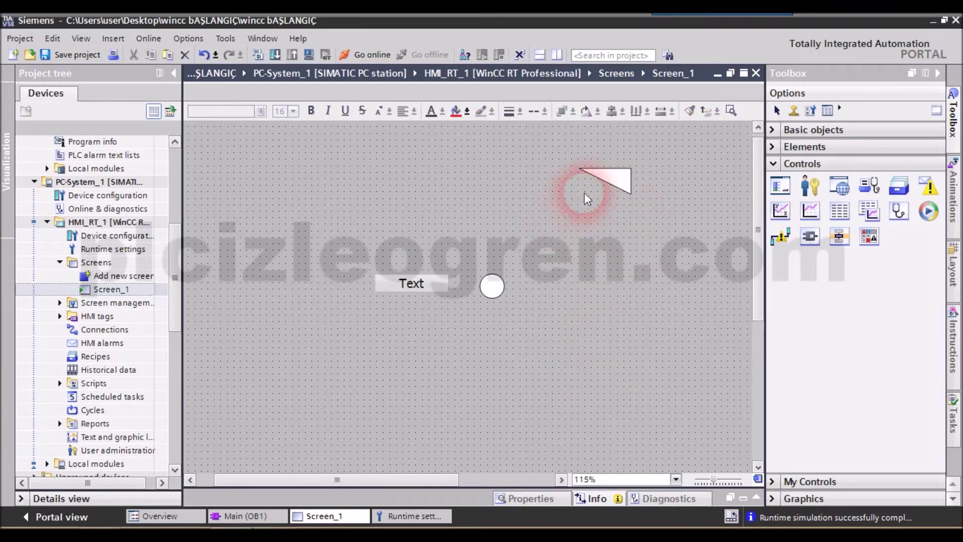
click(603, 173)
key(Delete)
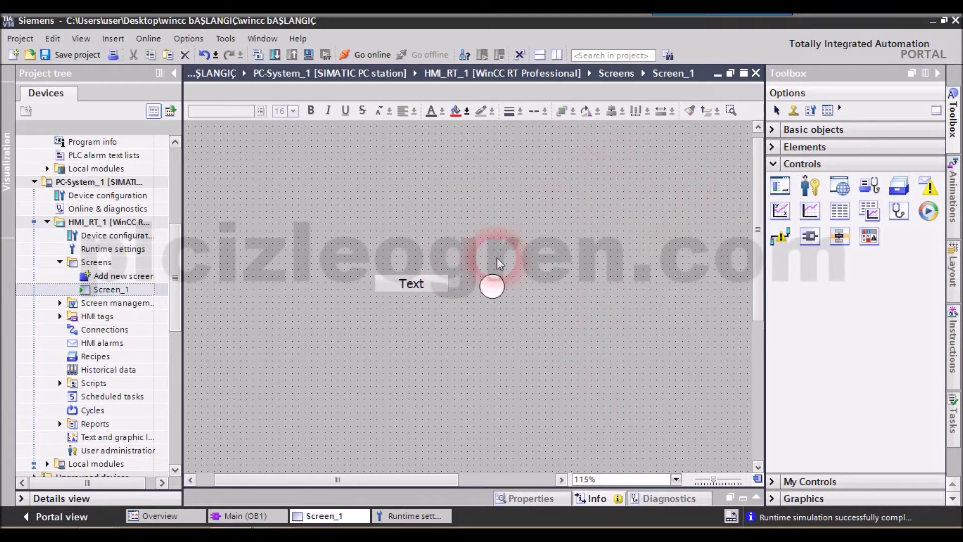
Step: Move the Text label and small circle upward, side by side
drag(425, 293, 371, 210)
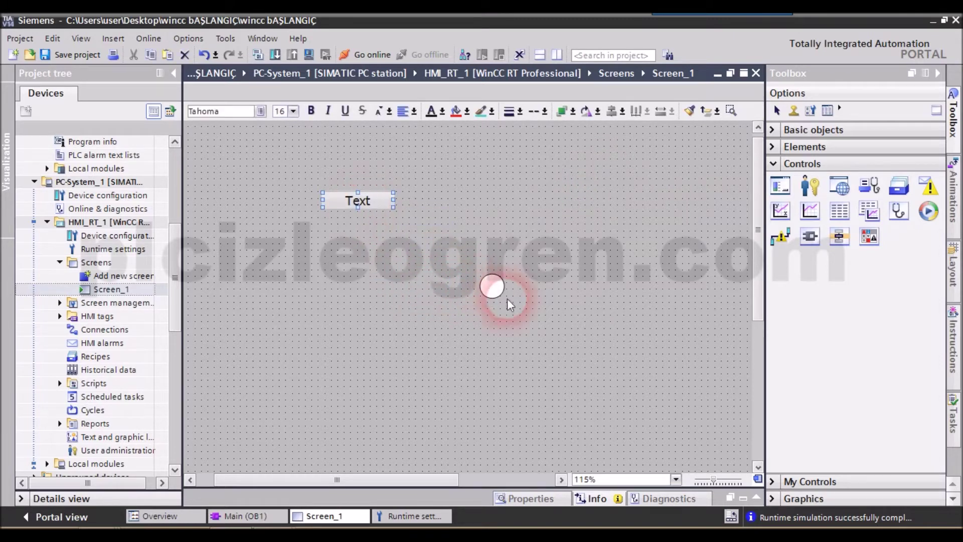
drag(491, 287, 493, 203)
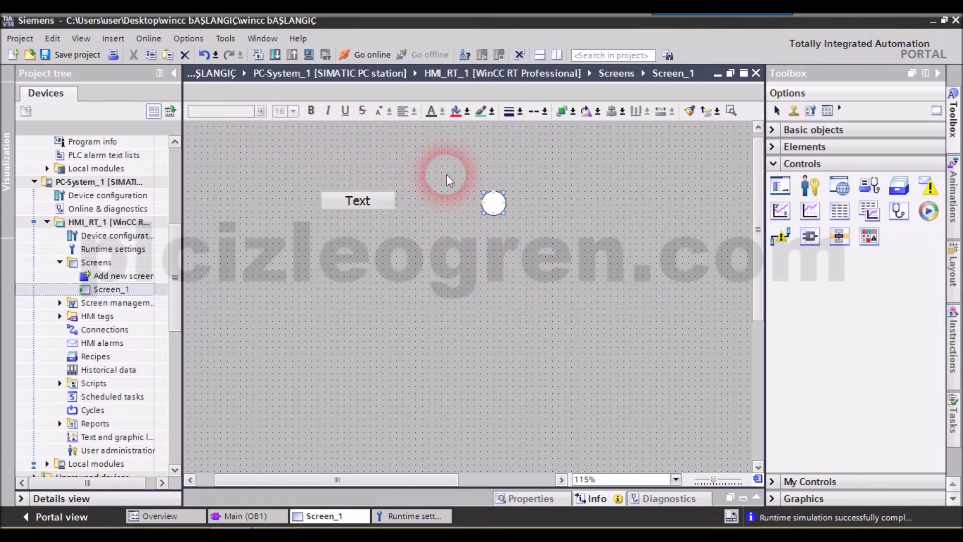
click(356, 200)
Step: Set the Text label's font size to 27 and enlarge its box
click(367, 202)
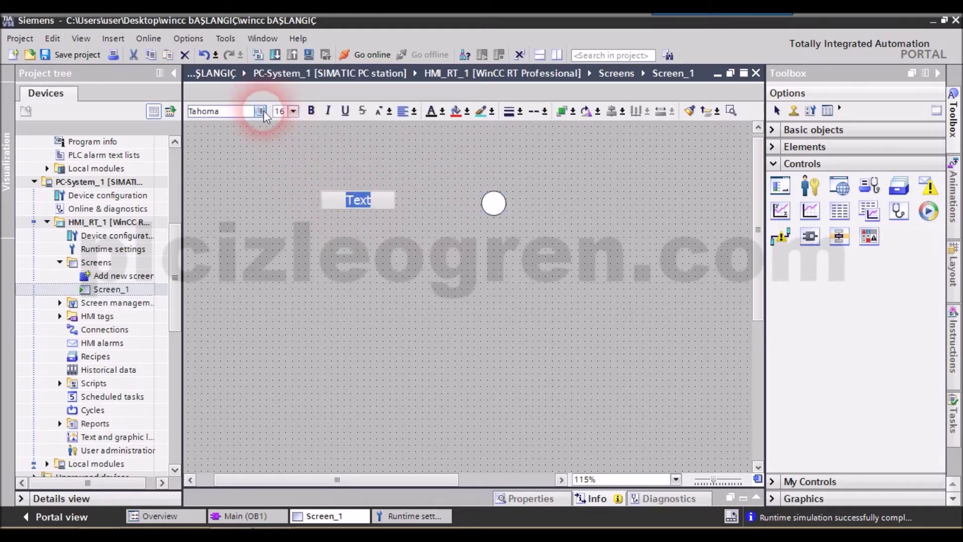
key(Escape)
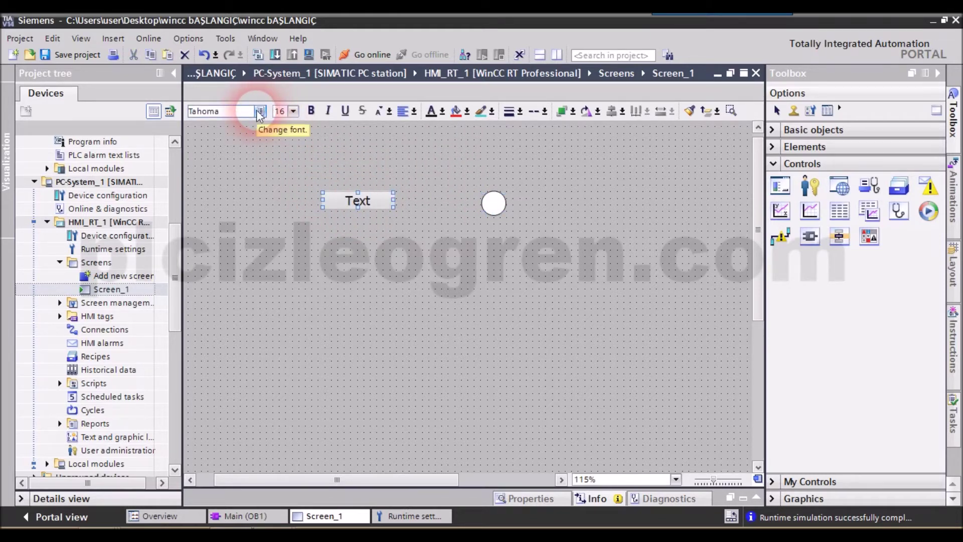
click(259, 116)
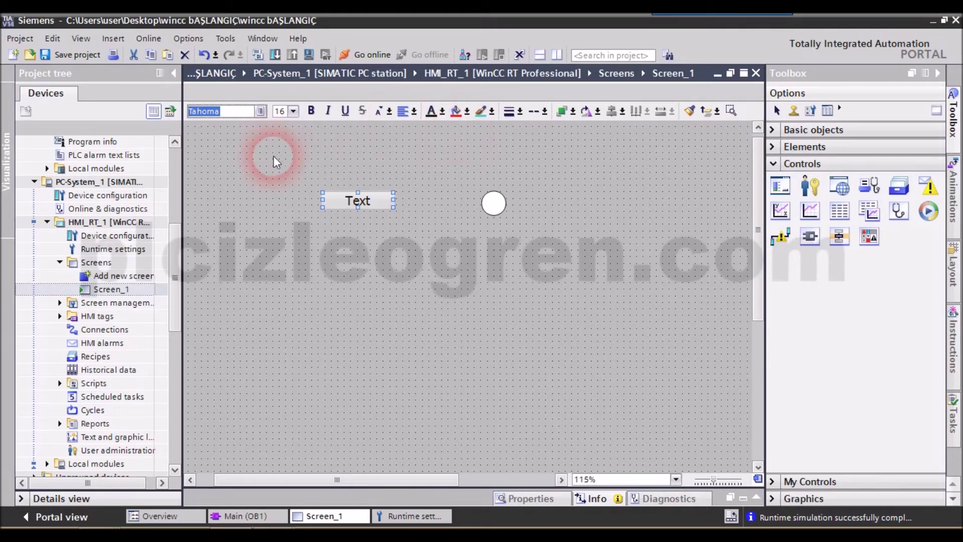
click(293, 111)
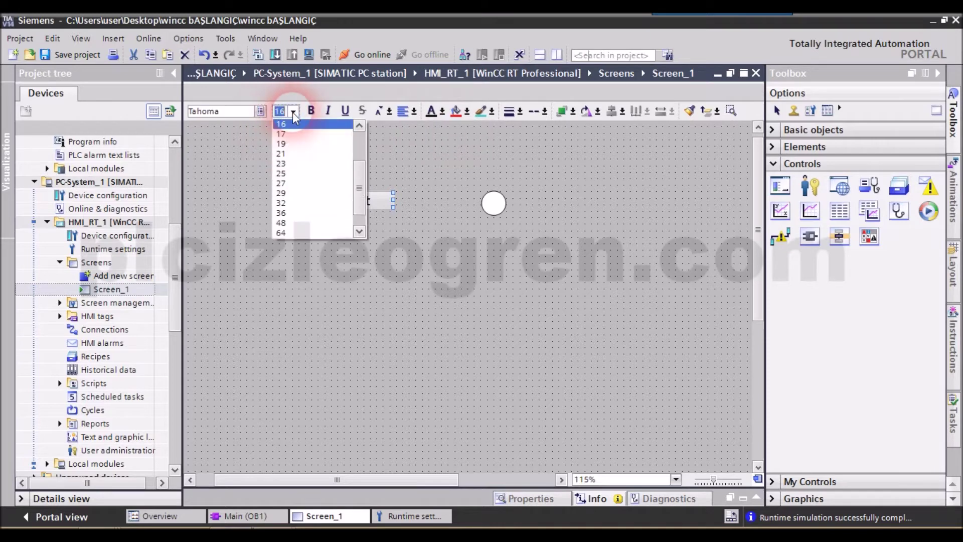
click(283, 184)
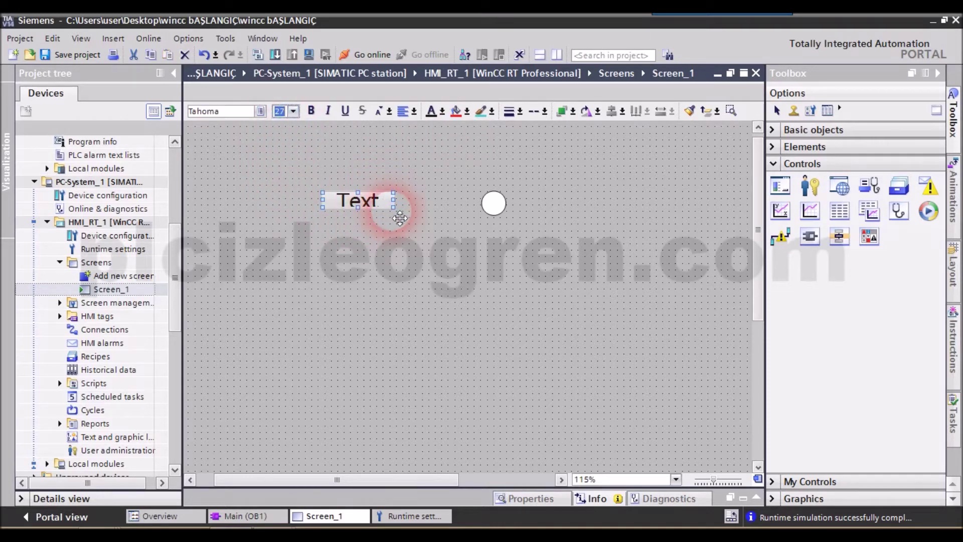
drag(395, 208, 426, 253)
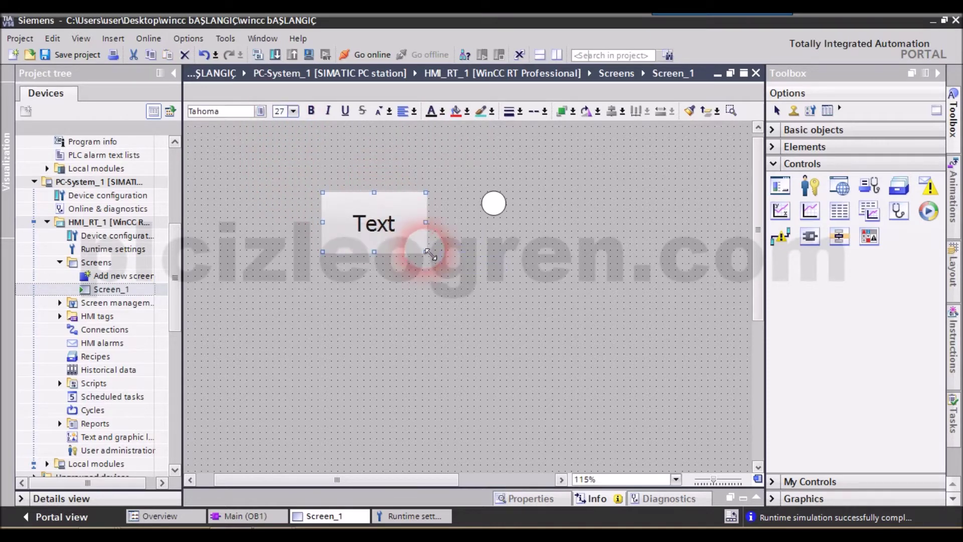
Step: Make the label bold, italic and underlined, settling its font size at 36
double_click(394, 229)
click(311, 111)
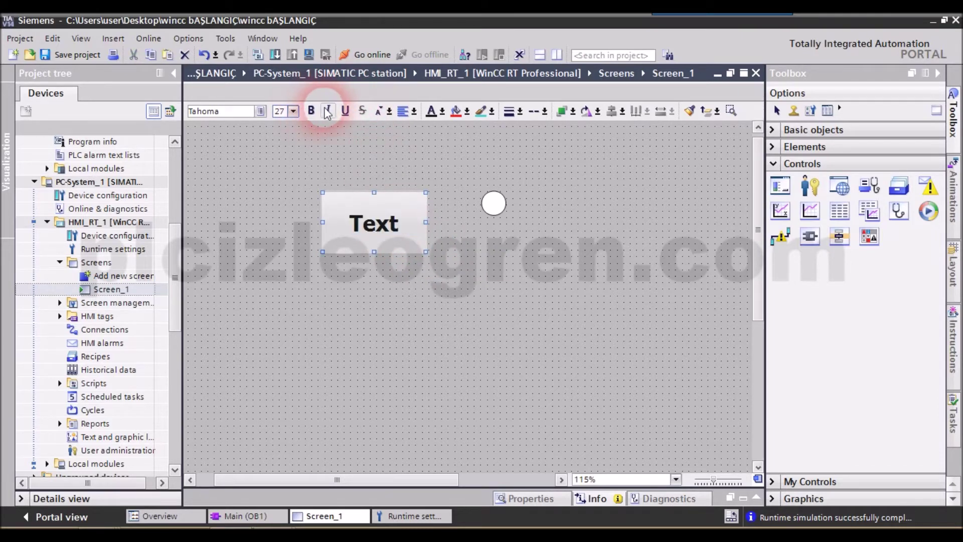
click(327, 111)
click(345, 111)
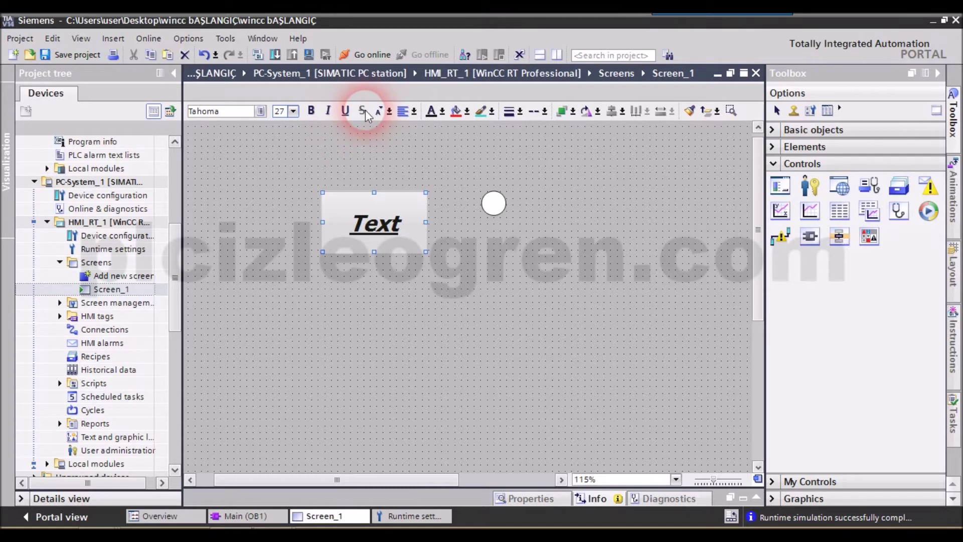
click(390, 111)
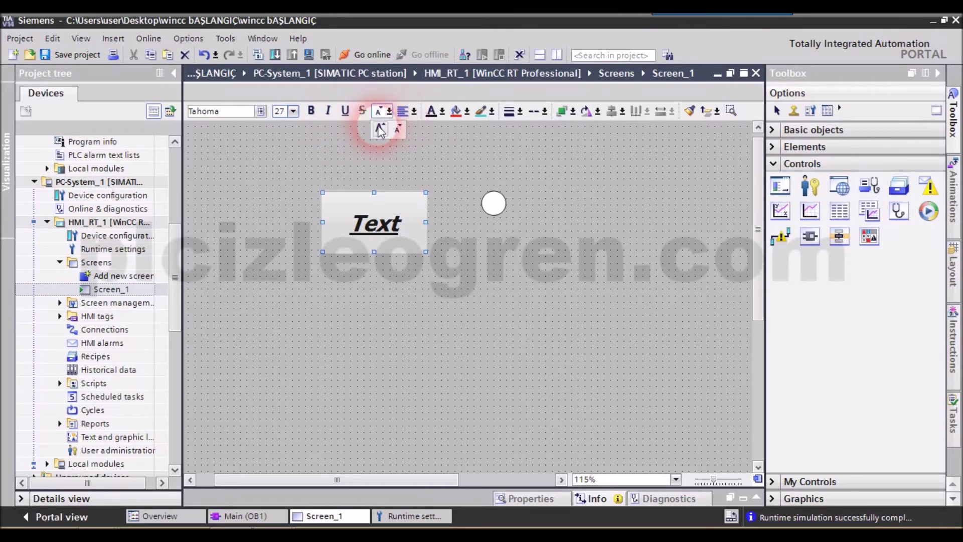
click(379, 129)
click(376, 219)
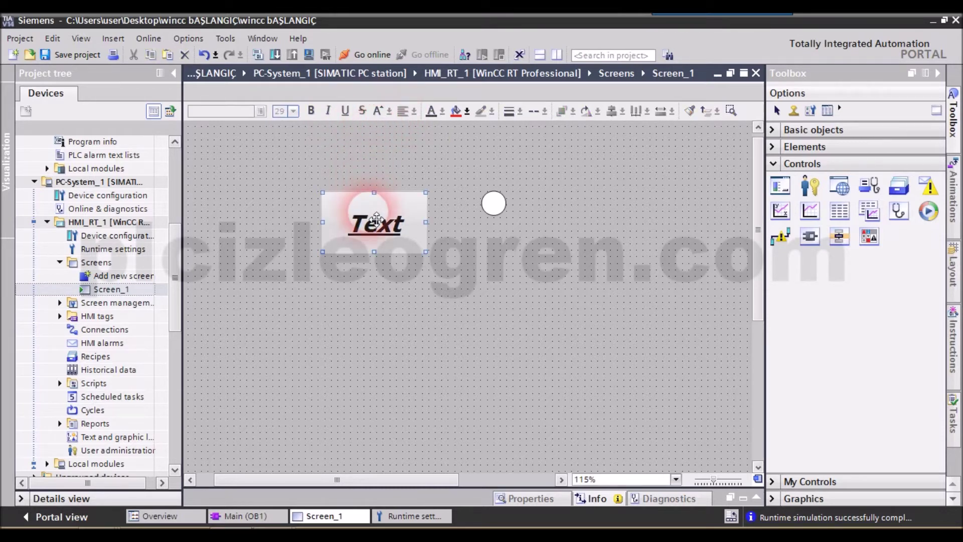
click(380, 110)
click(386, 111)
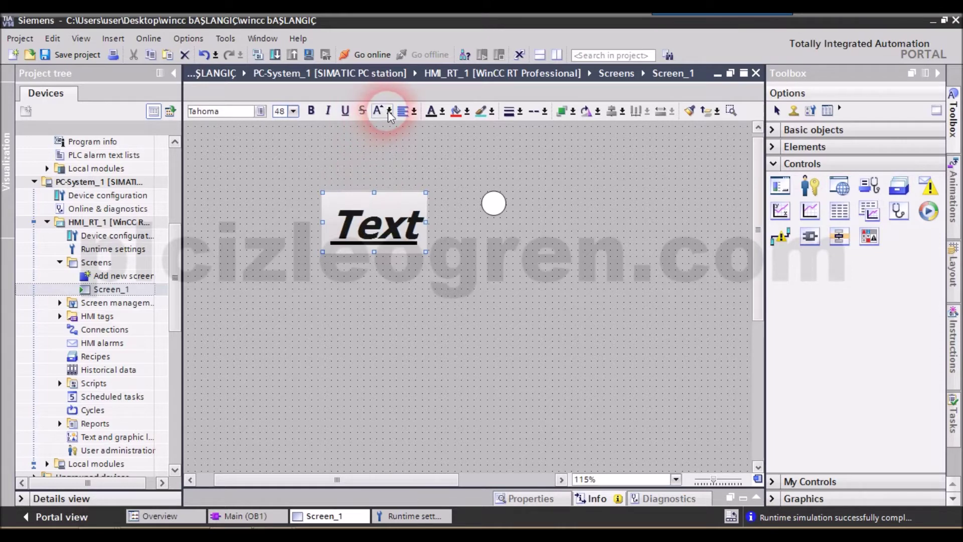
click(390, 114)
click(391, 128)
click(392, 126)
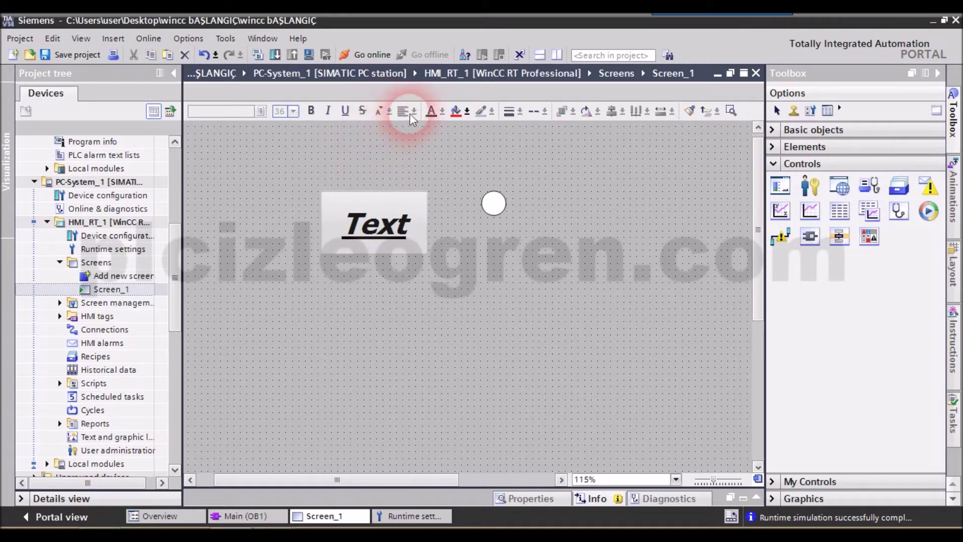
click(359, 196)
click(406, 113)
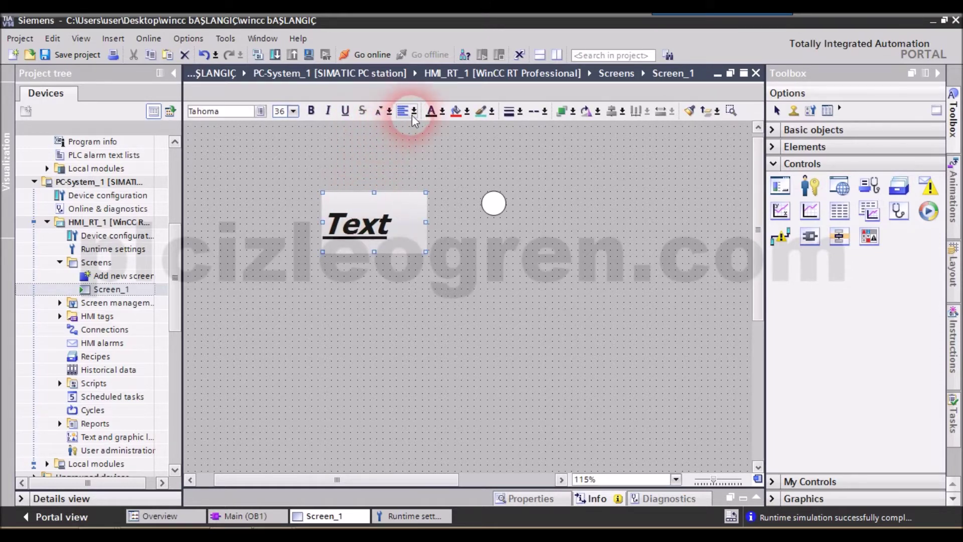
click(414, 114)
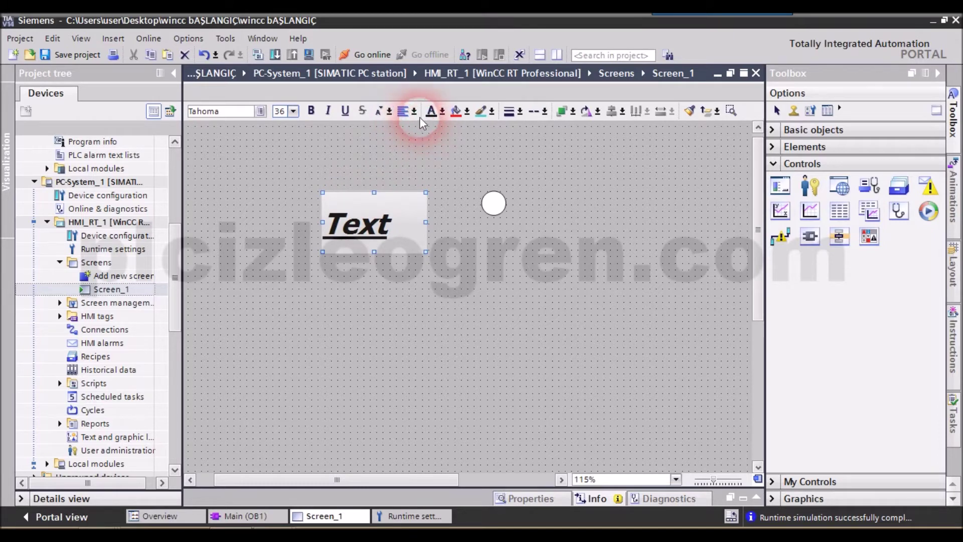
click(418, 114)
click(422, 129)
click(414, 112)
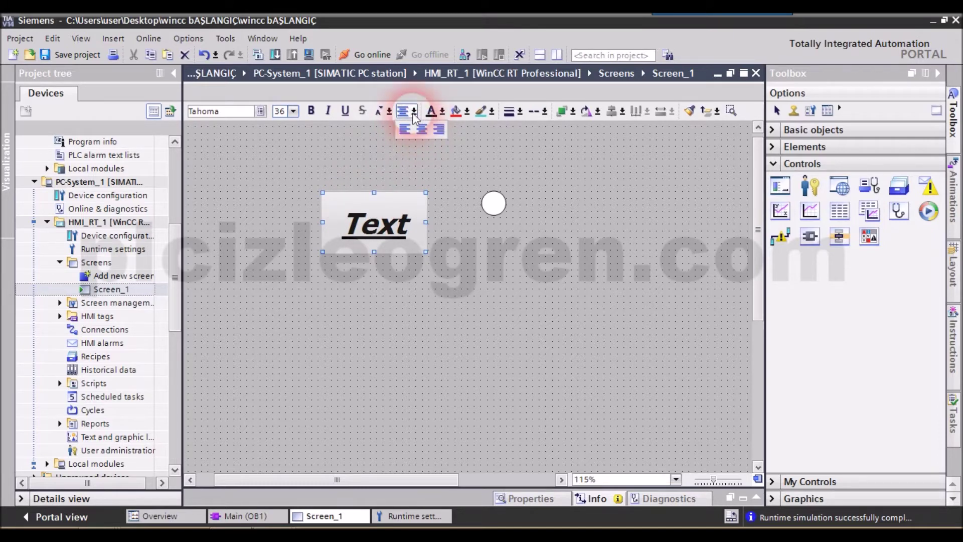
click(426, 129)
click(415, 111)
click(439, 129)
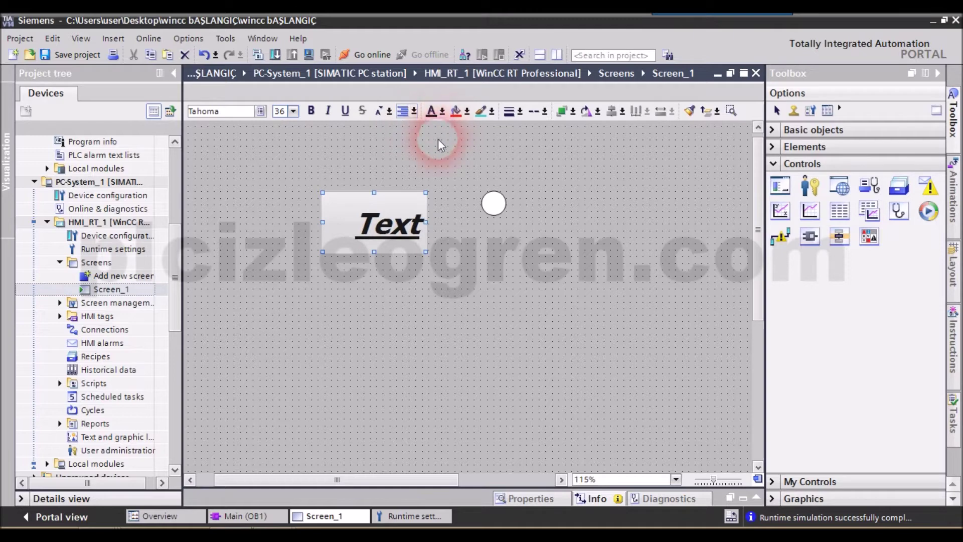
click(379, 235)
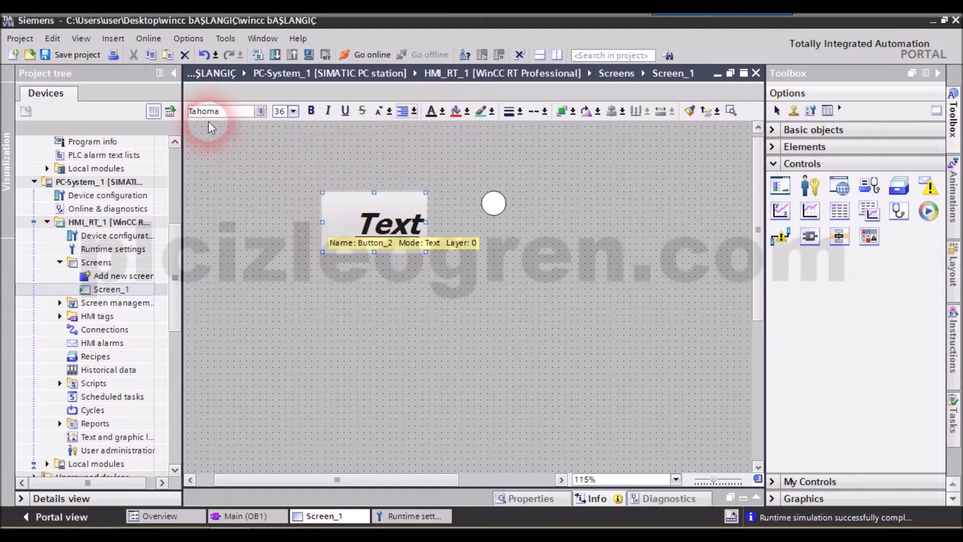
click(271, 113)
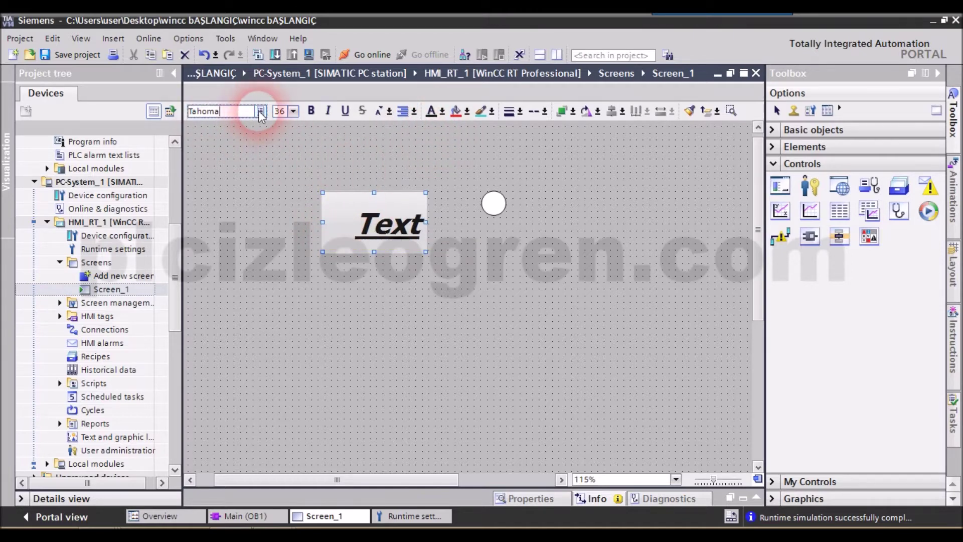
click(258, 110)
click(409, 147)
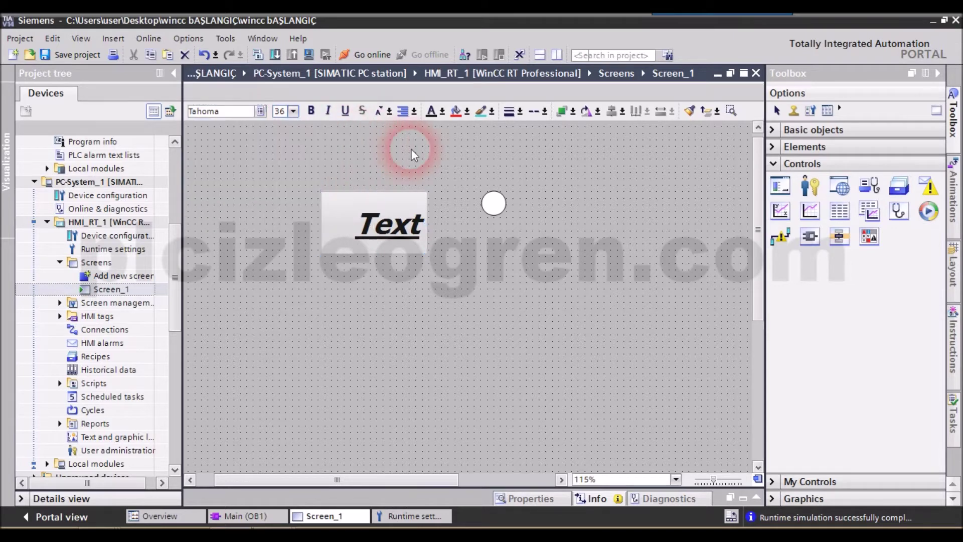
click(380, 230)
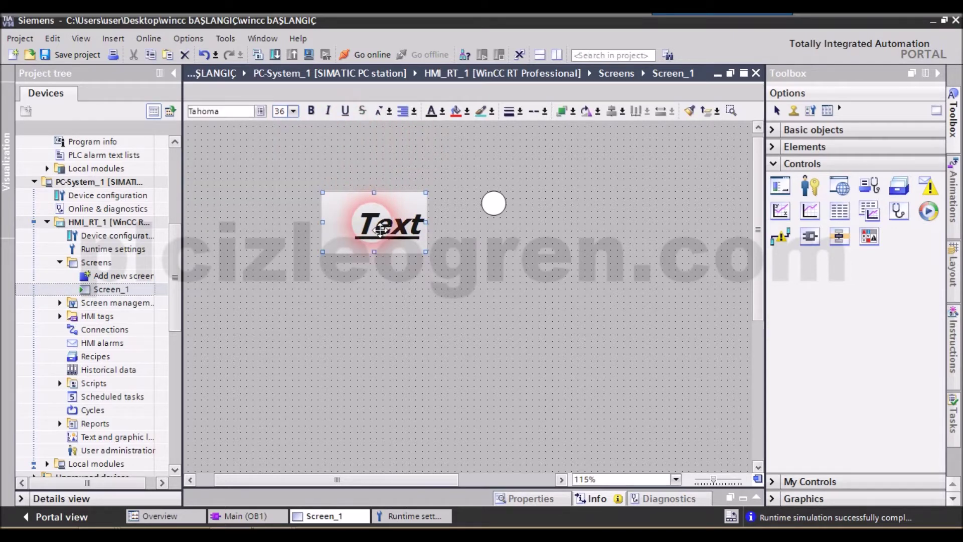
double_click(372, 239)
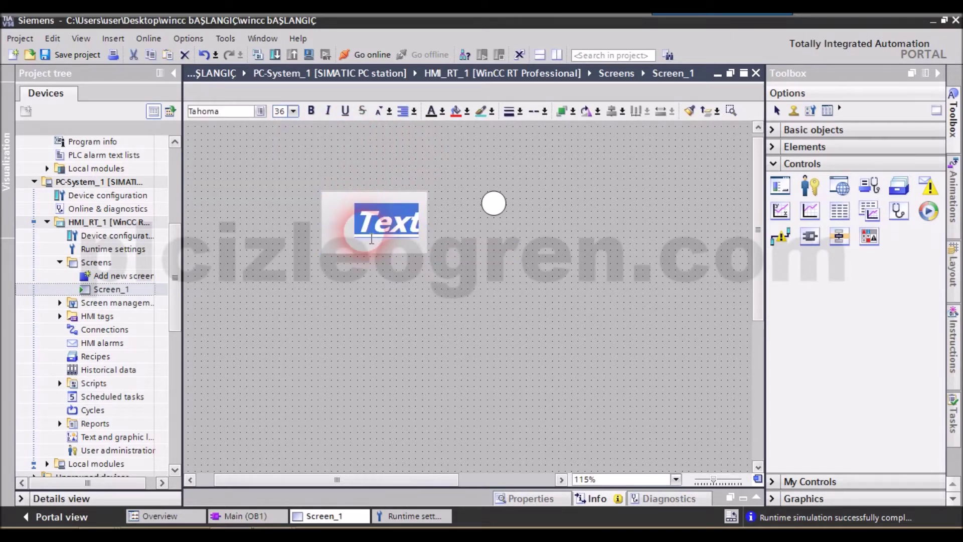
click(419, 115)
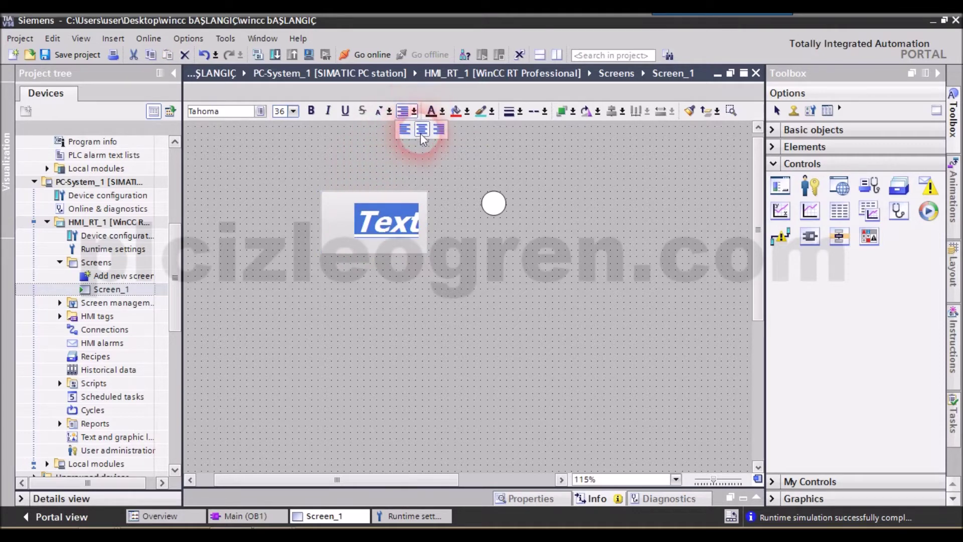
click(419, 131)
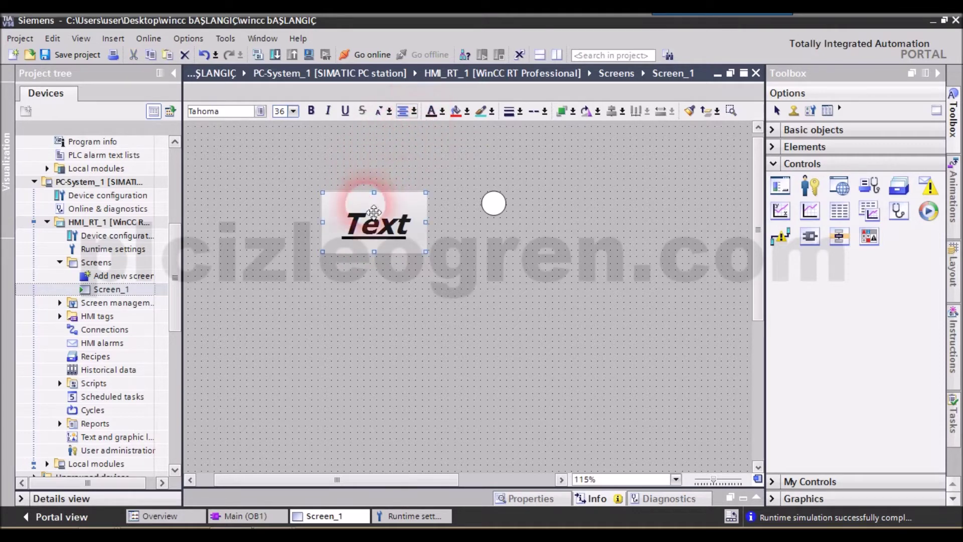
Step: Give the Text label red lettering on a pink background and set its outline colour
click(443, 113)
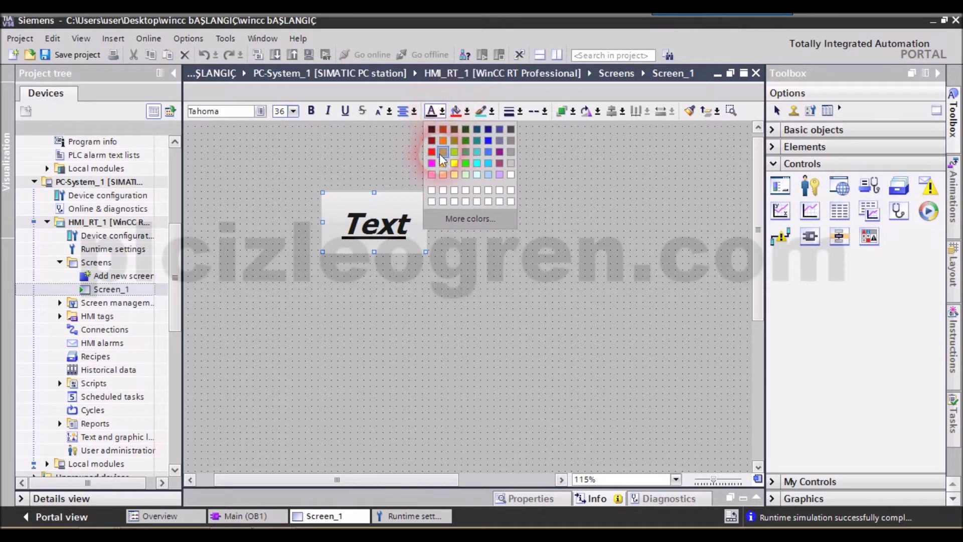
click(434, 153)
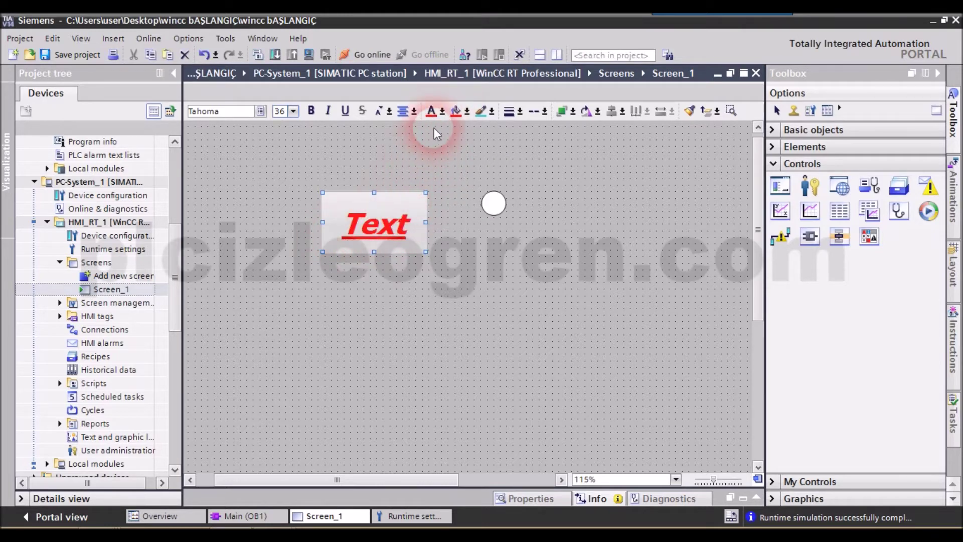
click(467, 111)
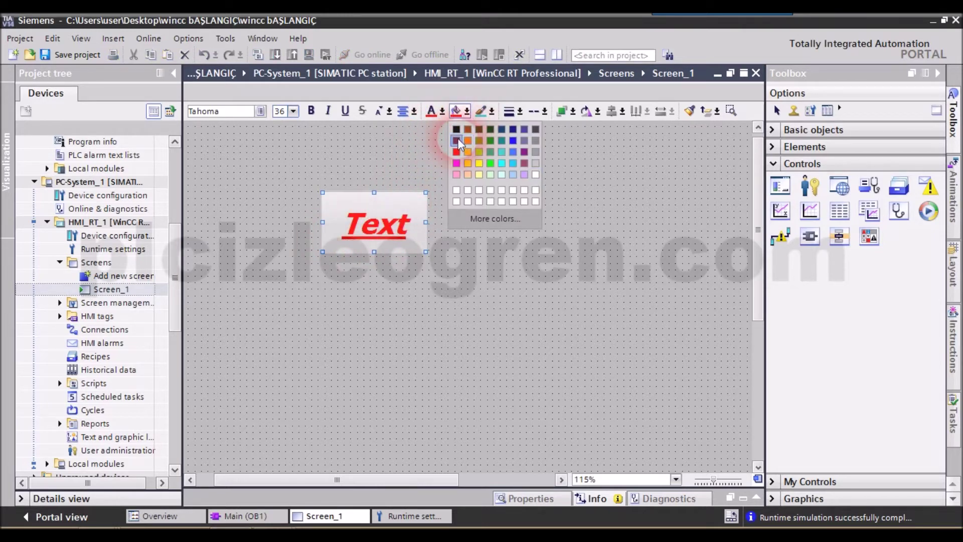
click(456, 175)
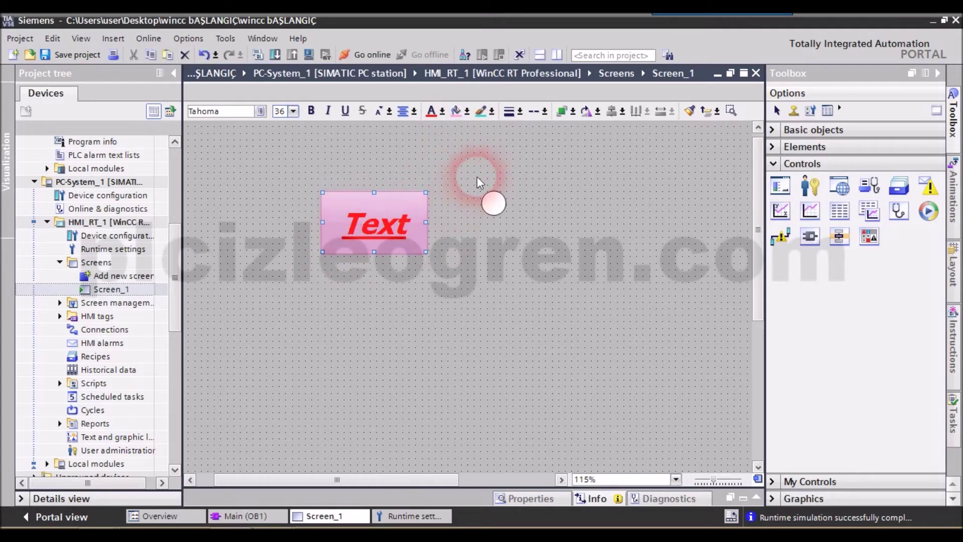
click(492, 111)
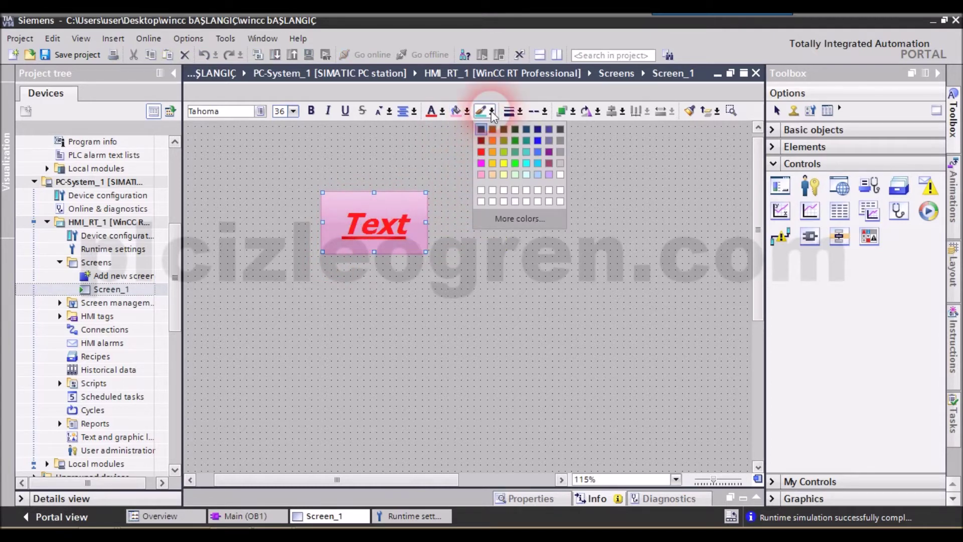
click(492, 201)
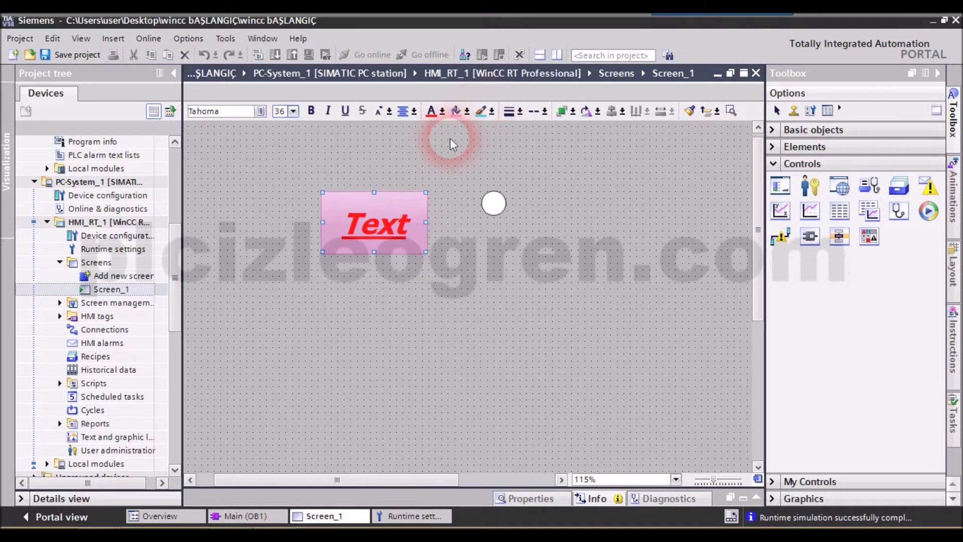
click(492, 113)
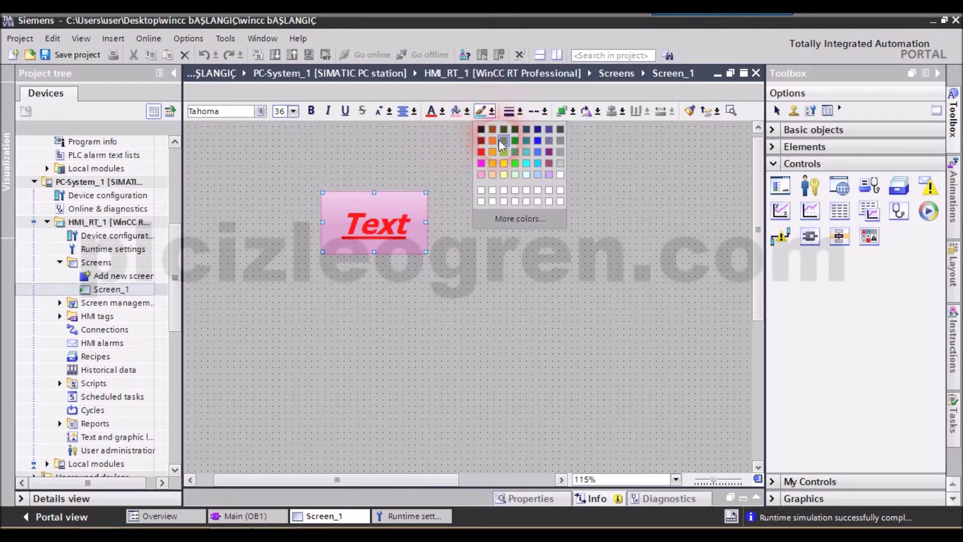
click(496, 164)
Step: Enlarge the small white circle and change its outline from yellow to red
click(493, 202)
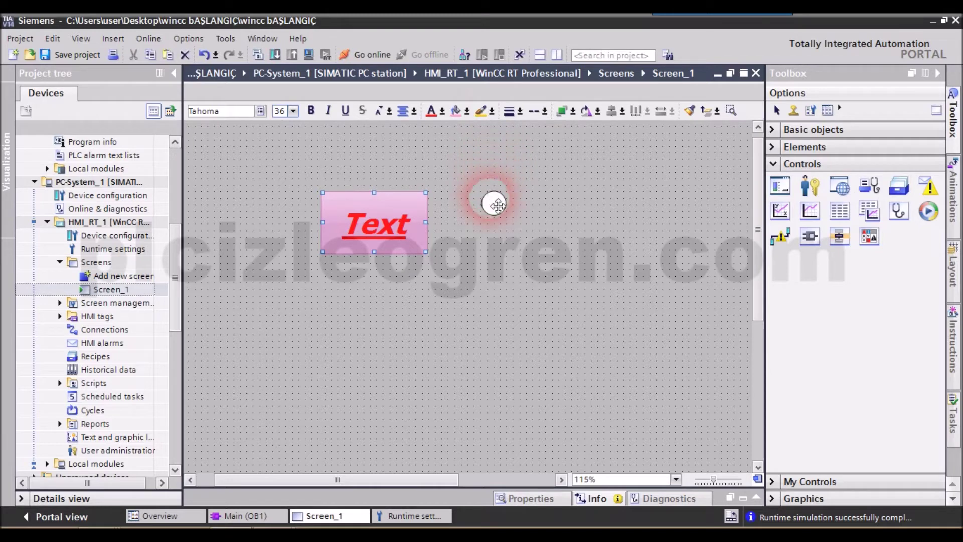
drag(504, 214, 545, 254)
click(492, 112)
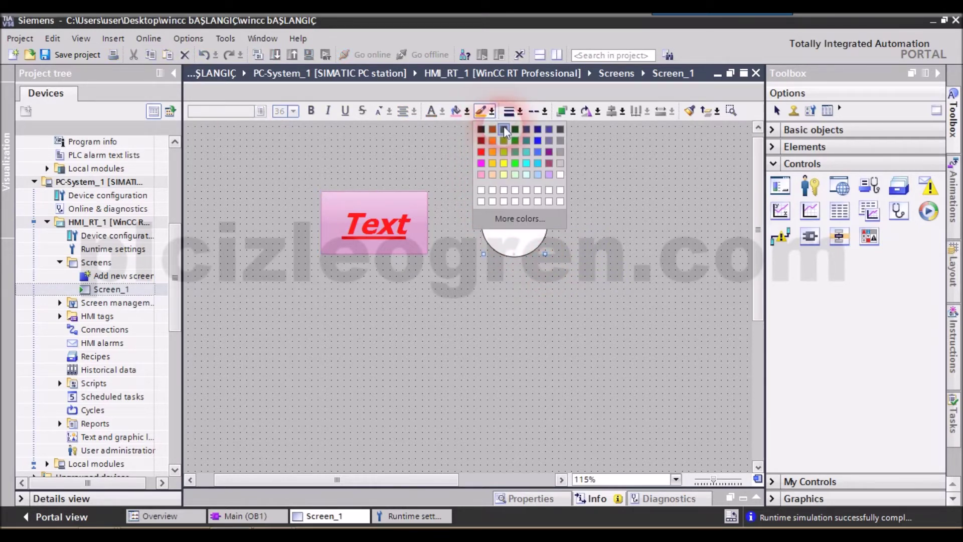
click(504, 164)
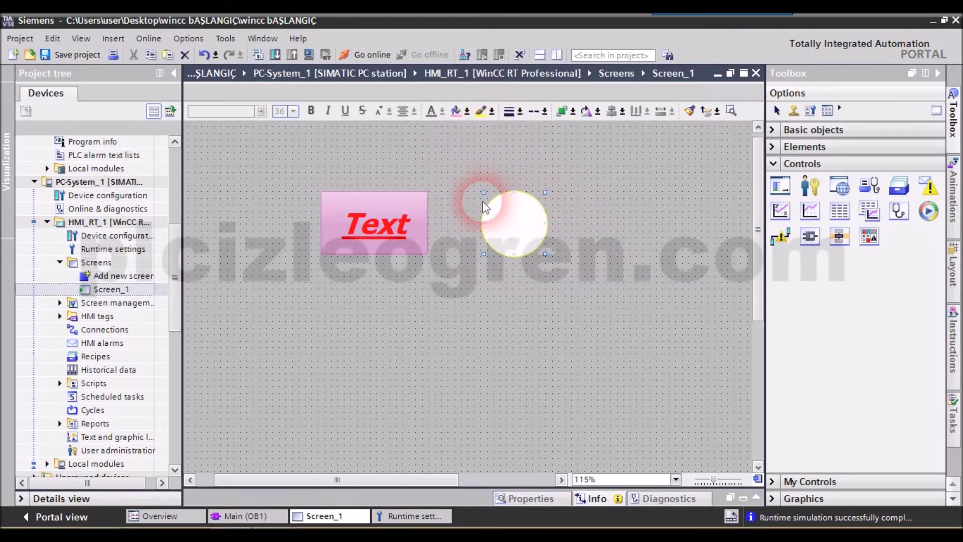
click(492, 111)
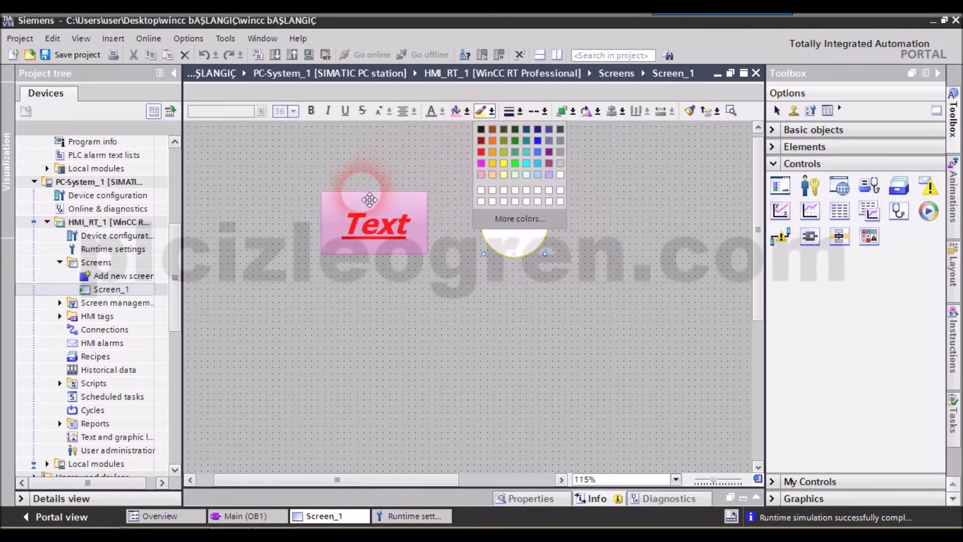
click(480, 162)
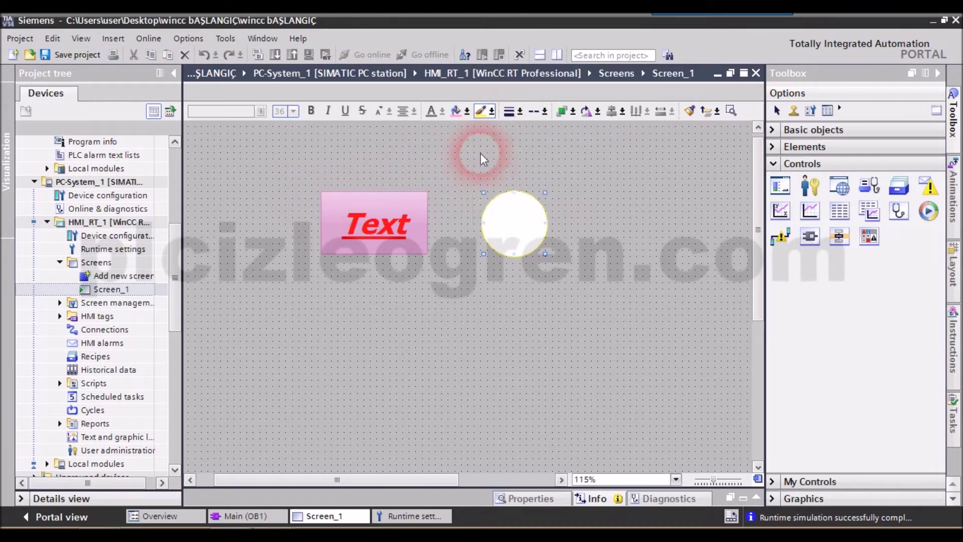
Step: Set the circle's outline width to 5 and its line style to dotted
click(521, 112)
click(517, 137)
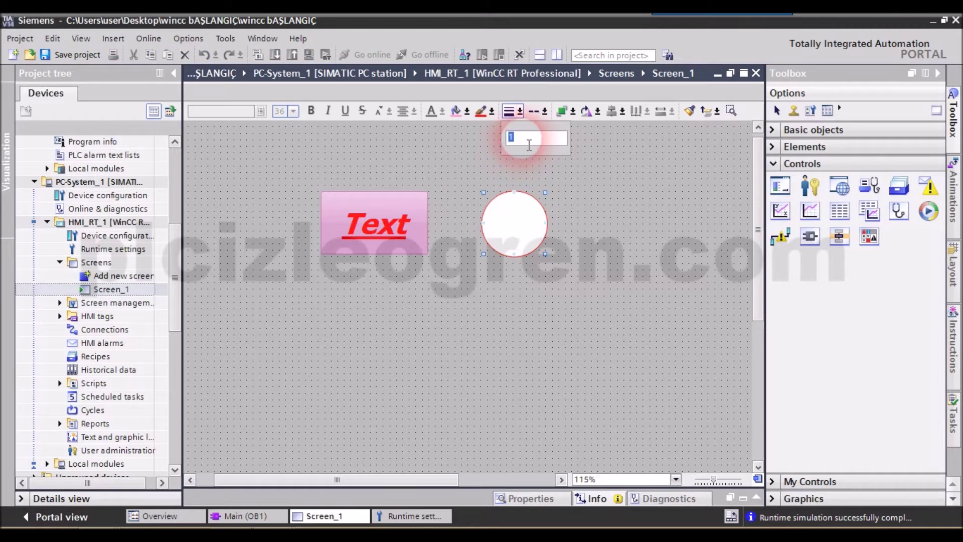
text(5)
key(Return)
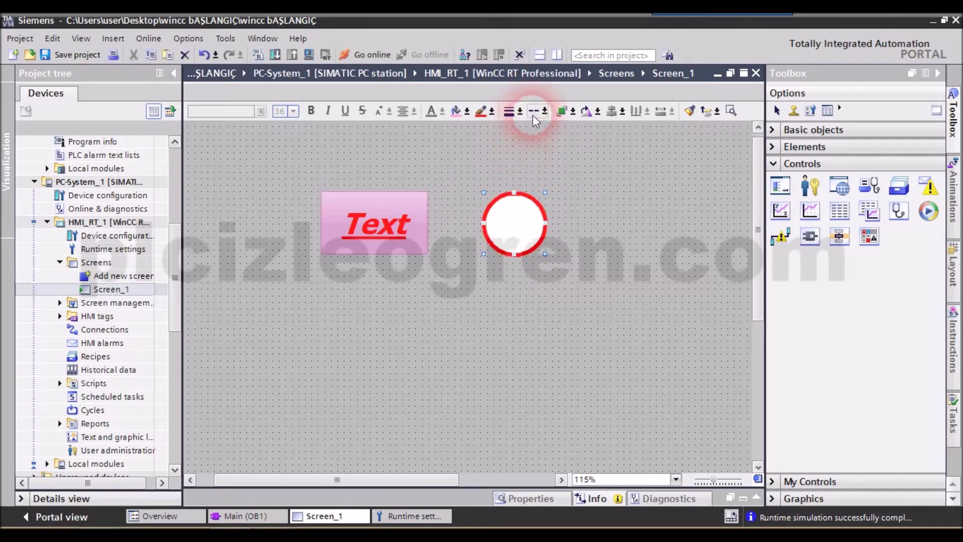
click(545, 112)
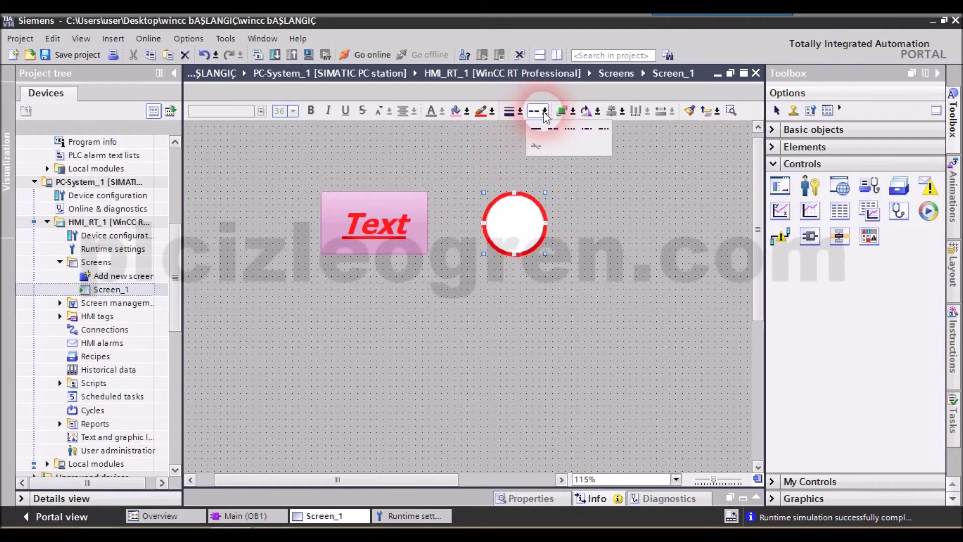
click(569, 129)
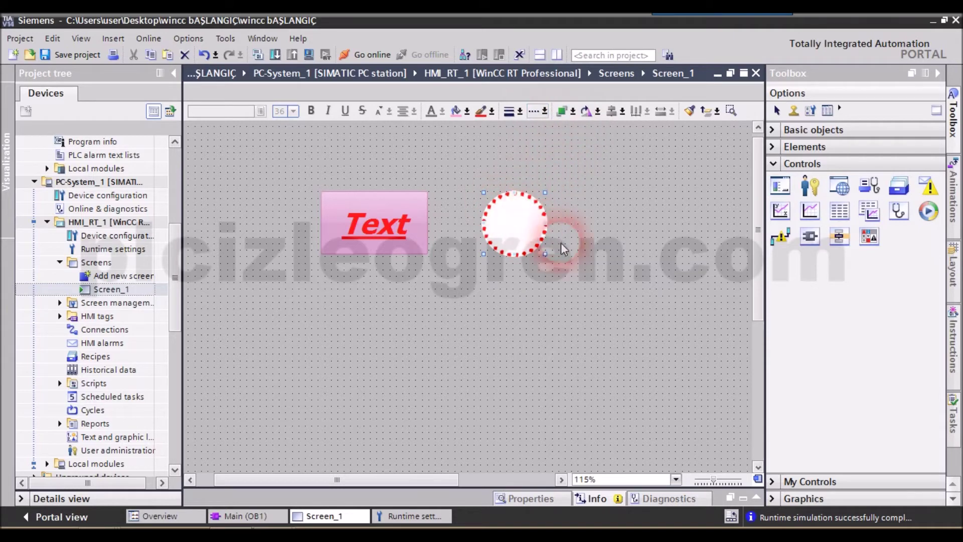
click(583, 251)
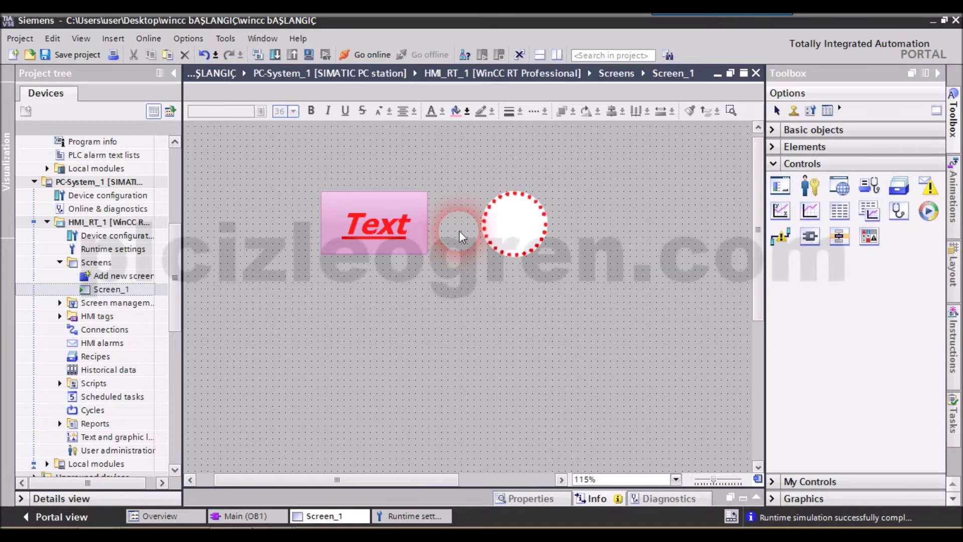
Step: Overlap the Text box with the circle and test Bring to front and forward/backward ordering, undoing the last change
click(526, 220)
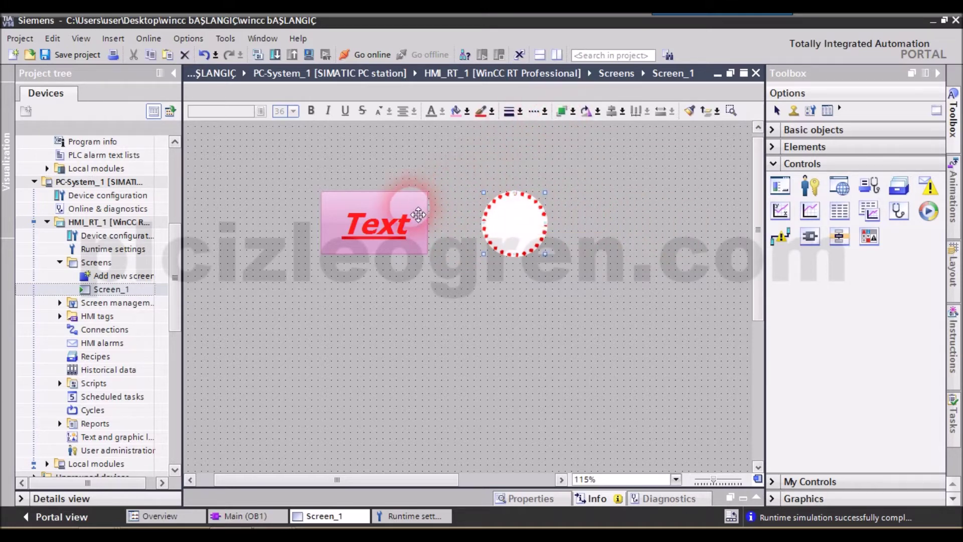
drag(419, 215, 513, 214)
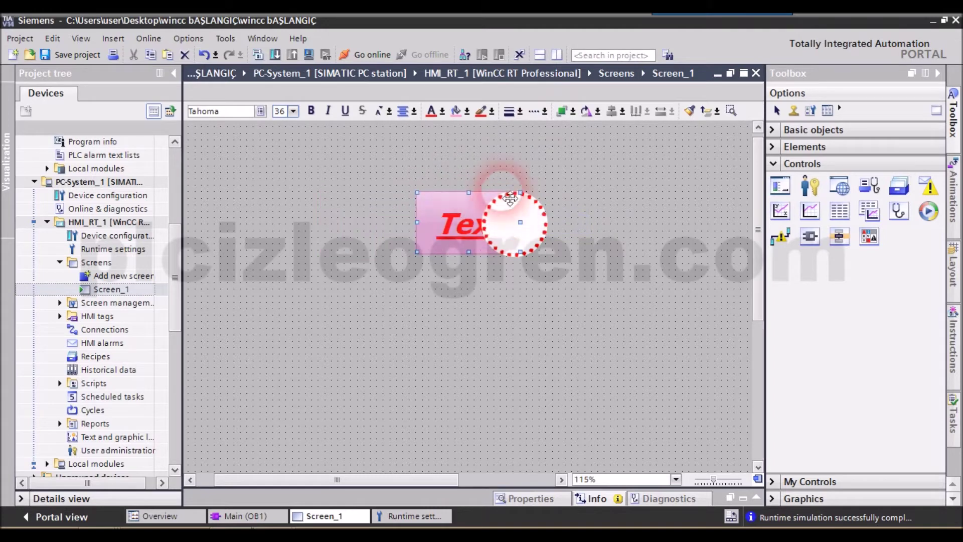
click(573, 111)
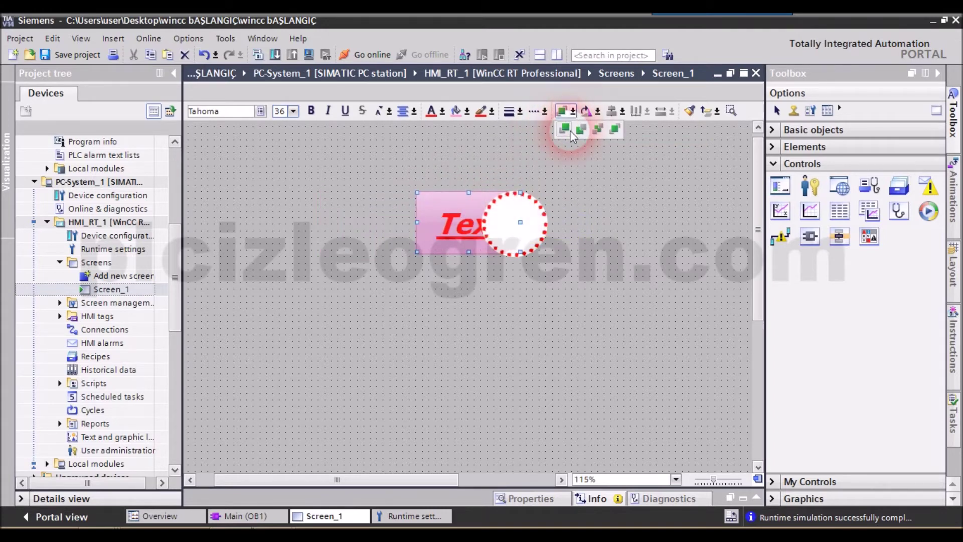
click(564, 129)
click(573, 110)
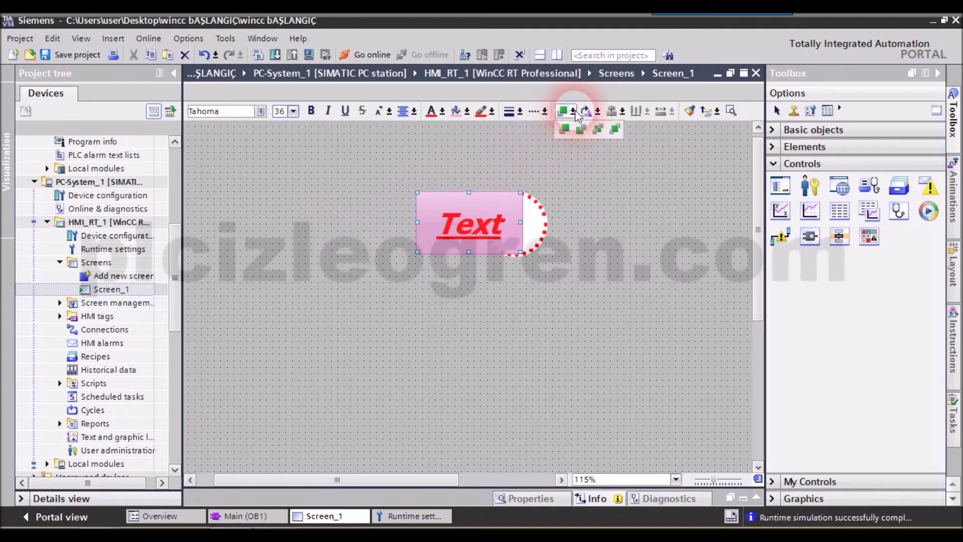
click(579, 130)
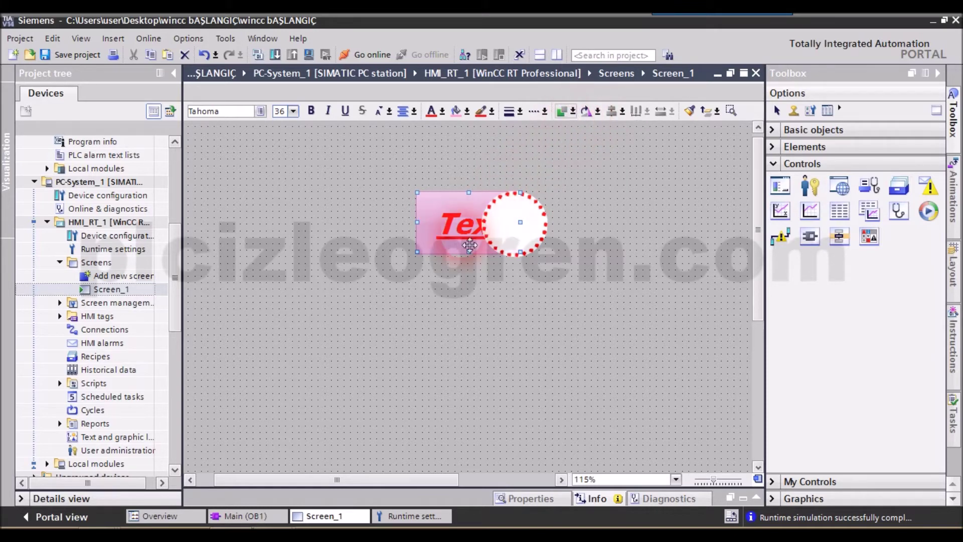
key(ctrl+z)
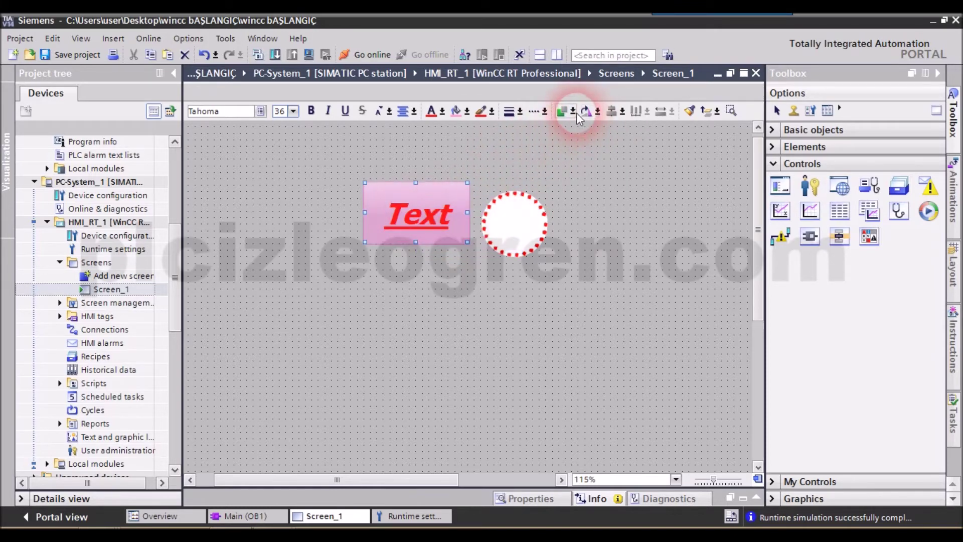
click(576, 112)
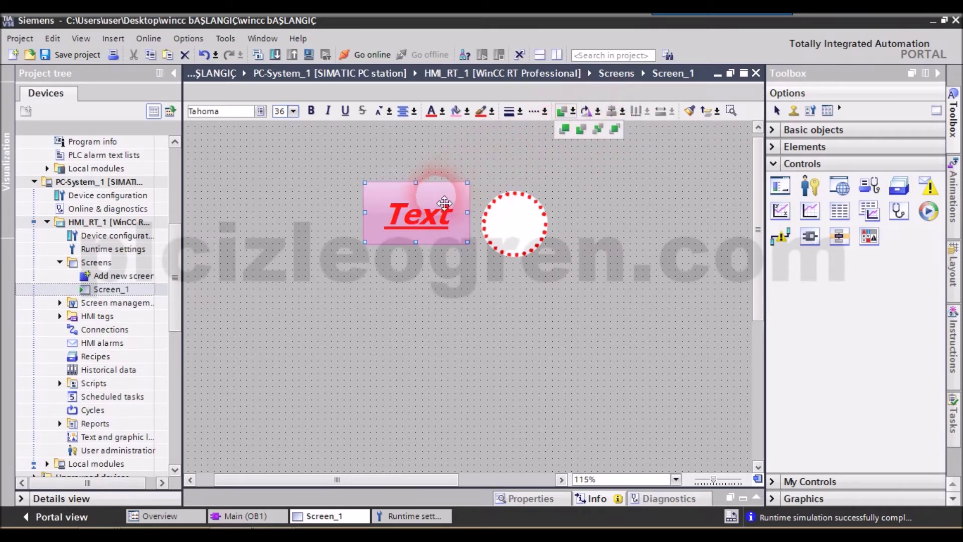
Step: Rotate the Text box 90° clockwise, then flip it horizontally and vertically
click(587, 112)
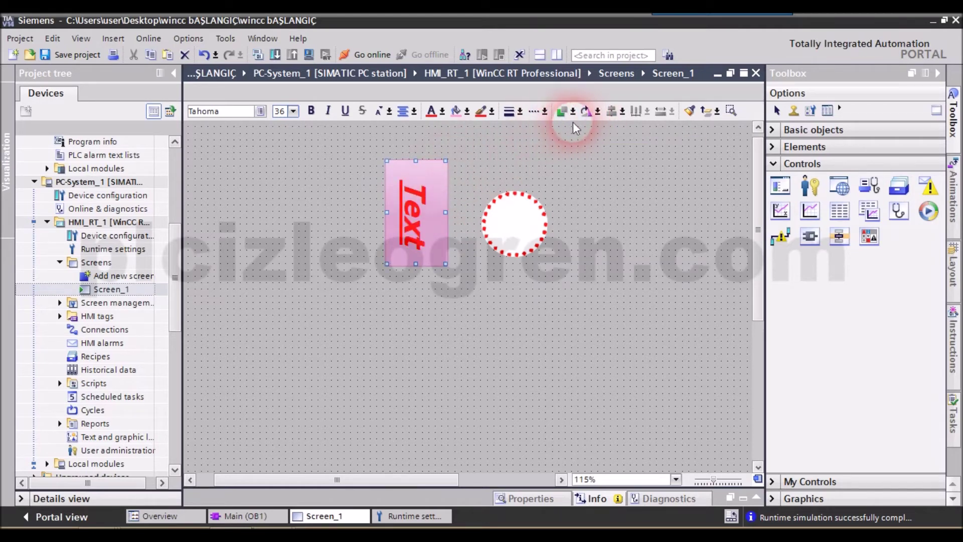
click(597, 113)
click(597, 114)
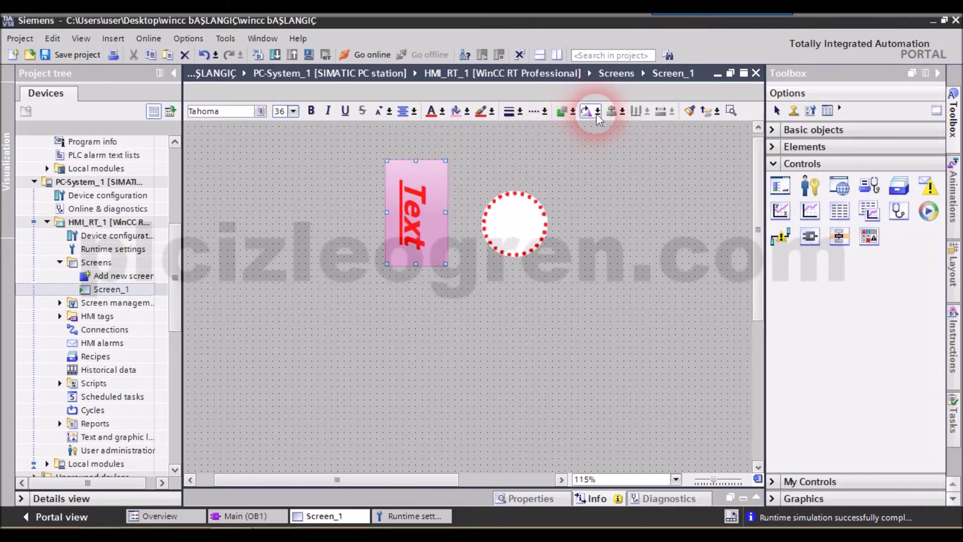
click(598, 113)
click(640, 130)
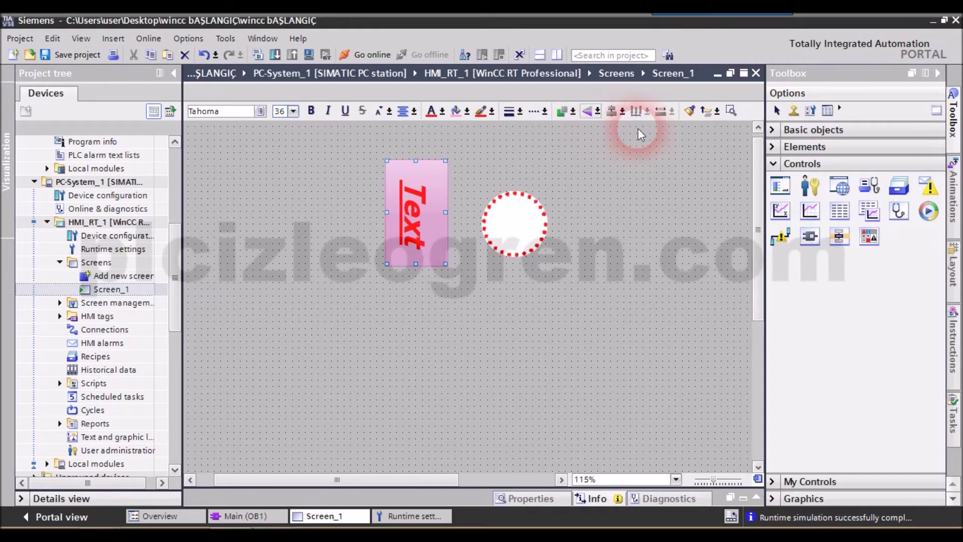
click(598, 112)
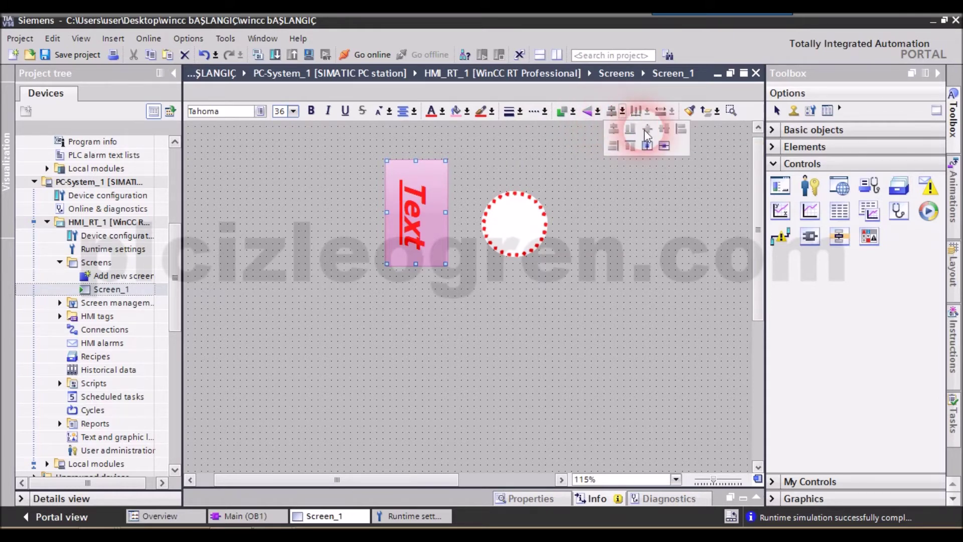
click(655, 130)
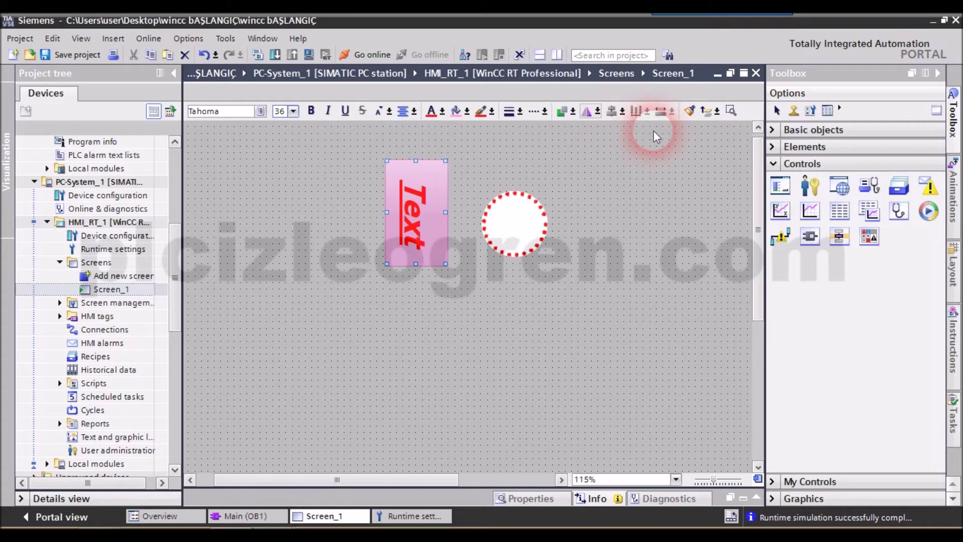
Step: Shift the rotated Text box slightly left, away from the circle
click(420, 188)
drag(419, 187, 384, 197)
right_click(376, 193)
click(515, 216)
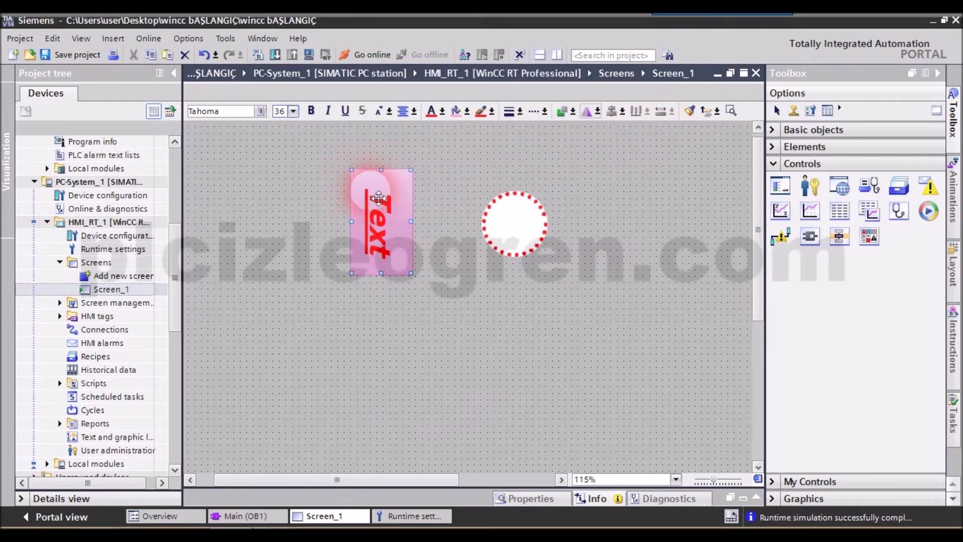
right_click(368, 192)
Step: Paste a copy of the Text box and rotate it so its text reads horizontally
click(408, 216)
click(437, 296)
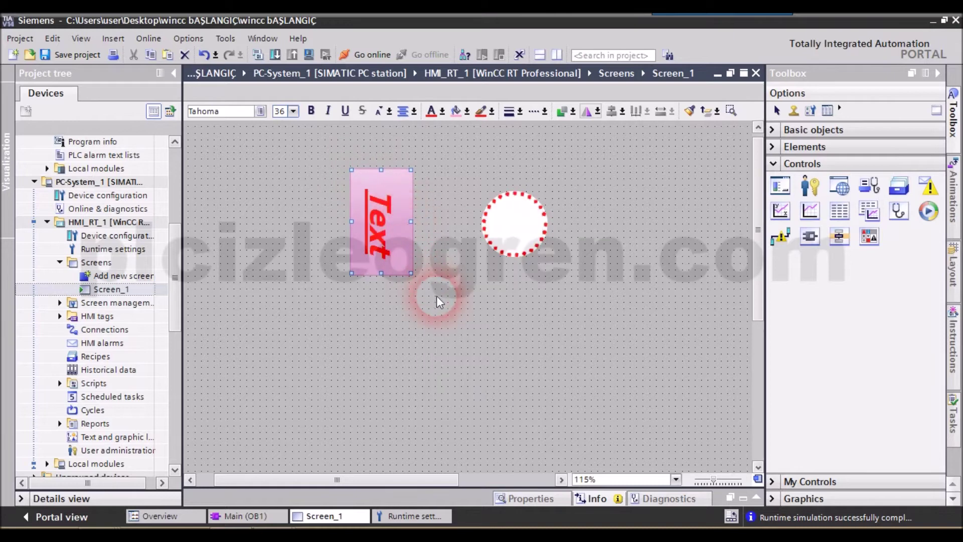
right_click(438, 296)
click(462, 319)
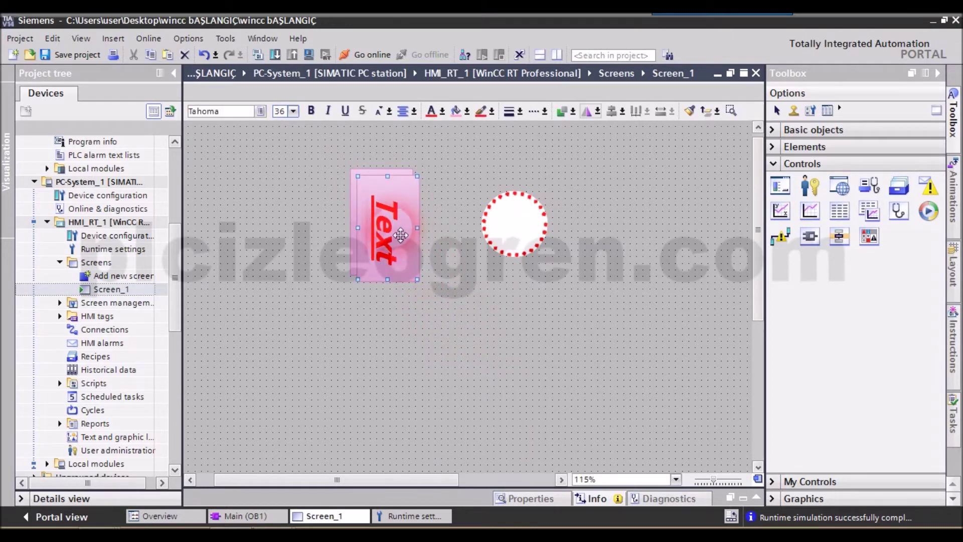
mouse_move(400, 230)
mouse_down()
mouse_move(457, 323)
mouse_move(394, 227)
mouse_up()
click(598, 116)
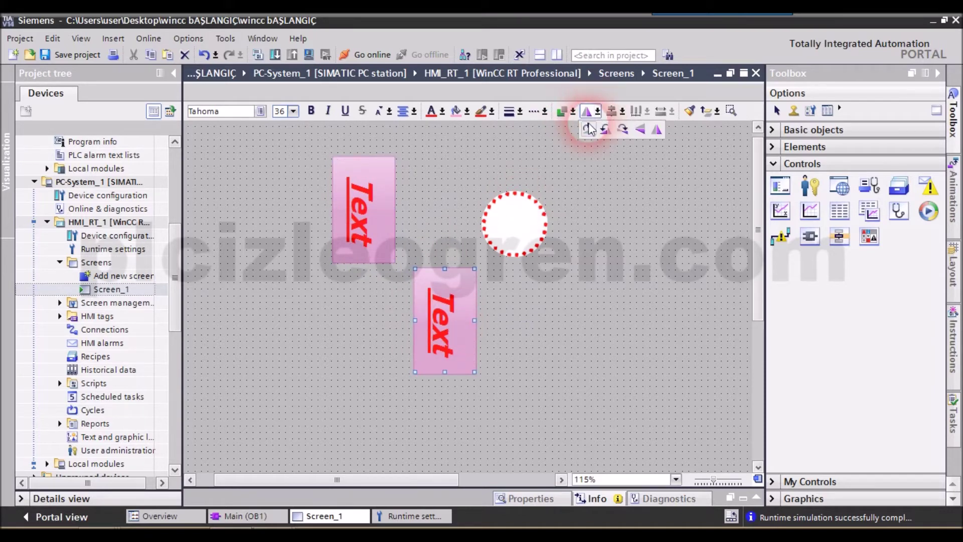
click(585, 125)
Step: Move the vertical box right and the horizontal copy up-left beneath it
drag(361, 186, 420, 183)
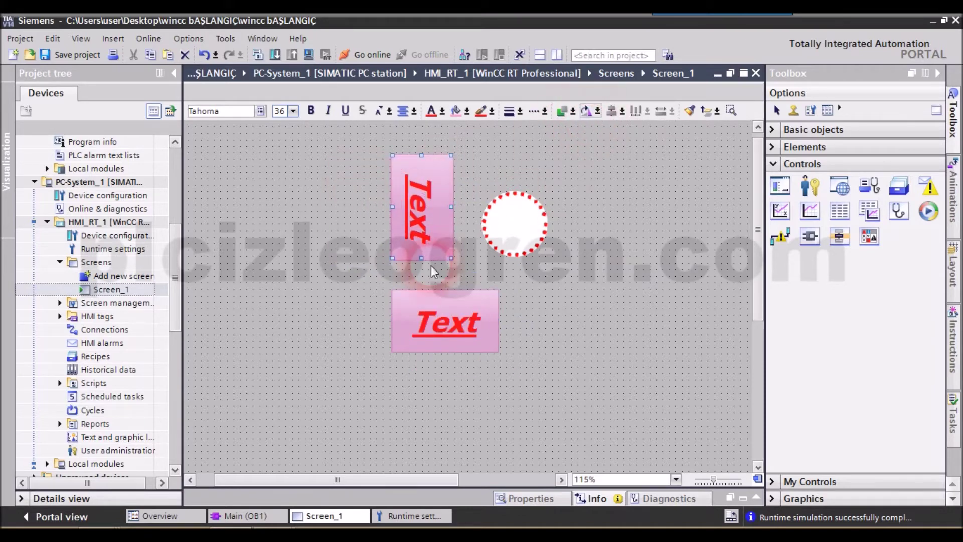
drag(444, 325, 408, 297)
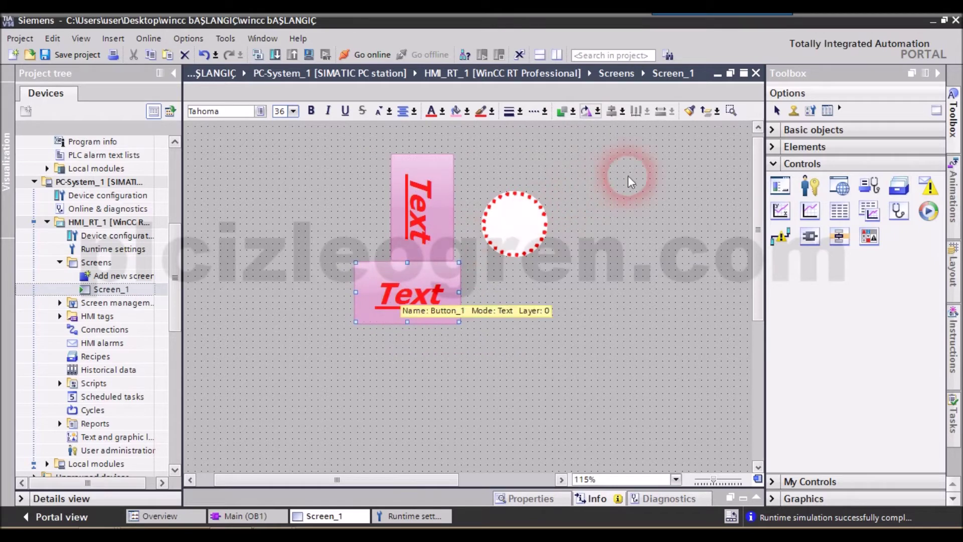
click(622, 111)
Step: Reposition the two Text boxes and shift the dotted circle right and down
click(484, 332)
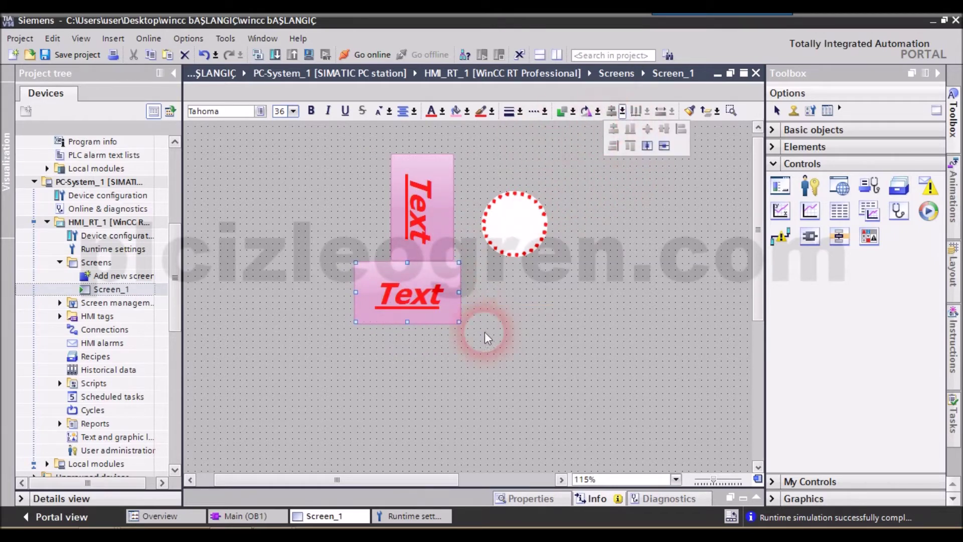
key(Tab)
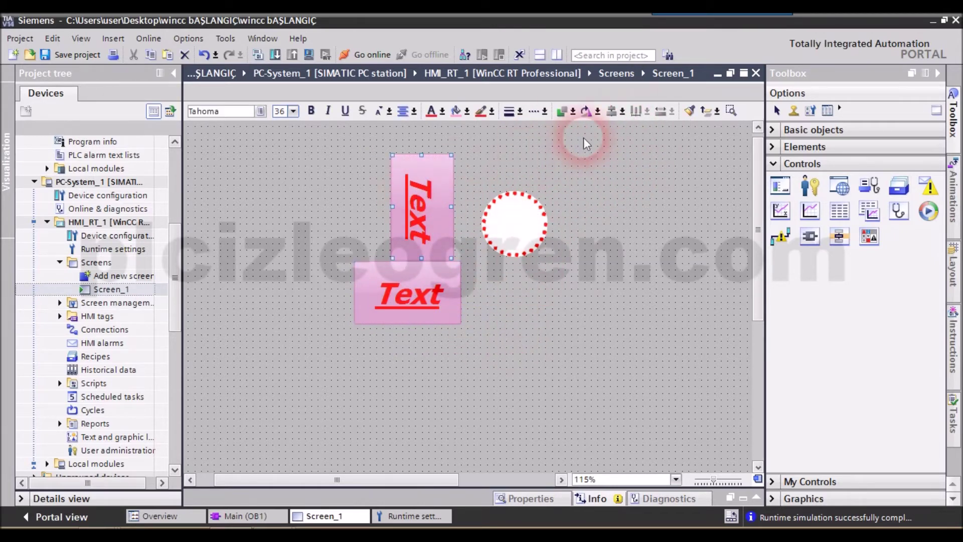
drag(422, 193, 403, 179)
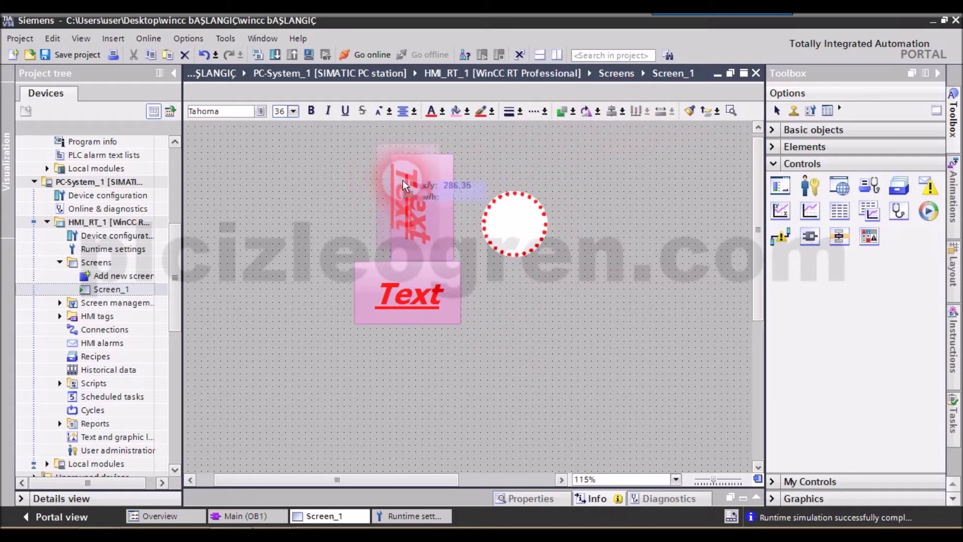
drag(412, 293, 444, 327)
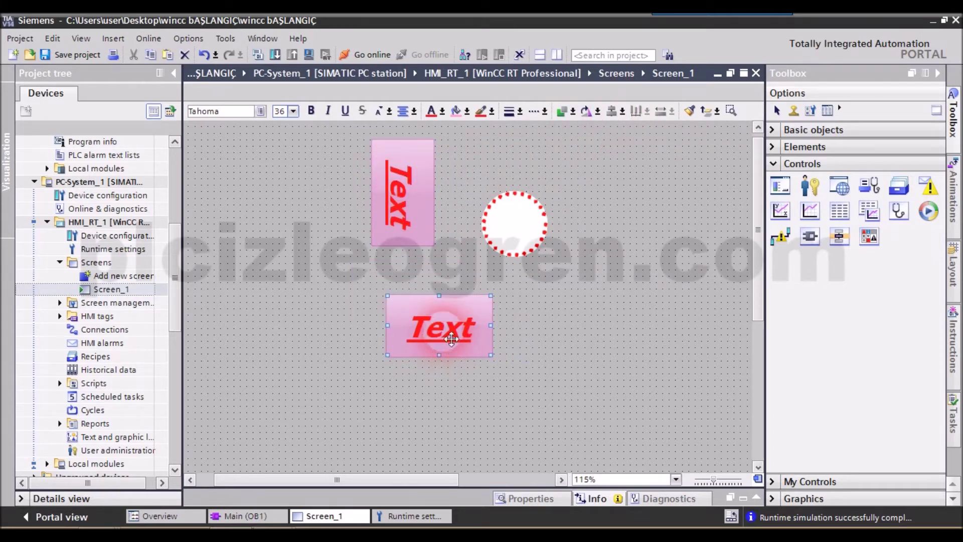
drag(465, 412, 339, 129)
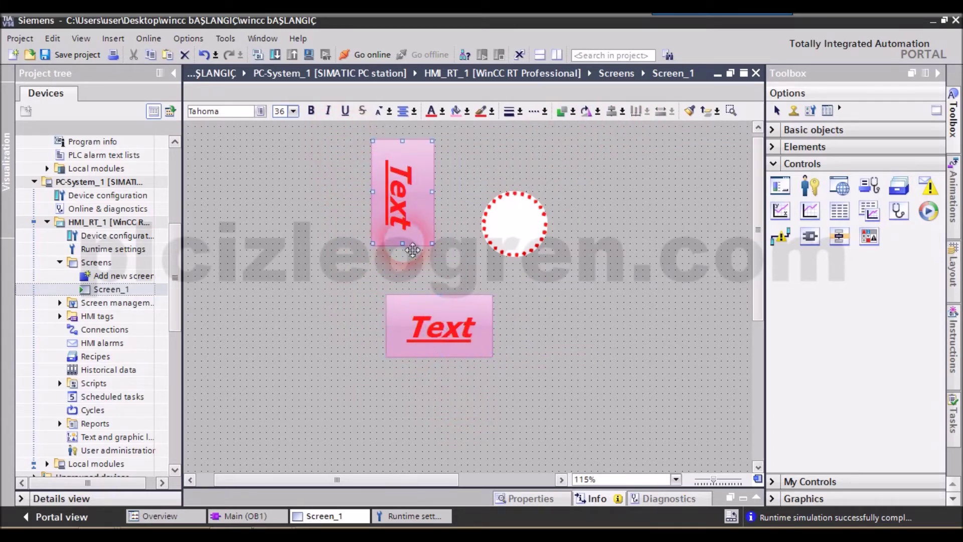
drag(521, 243, 573, 254)
Step: Centre-align both Text boxes and move them together up and to the right
drag(520, 414, 356, 136)
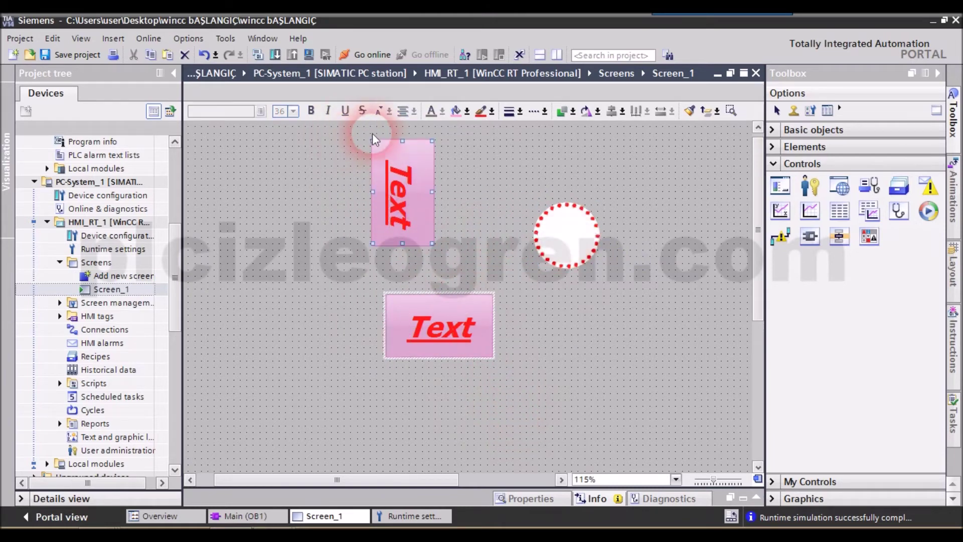
click(622, 111)
click(615, 128)
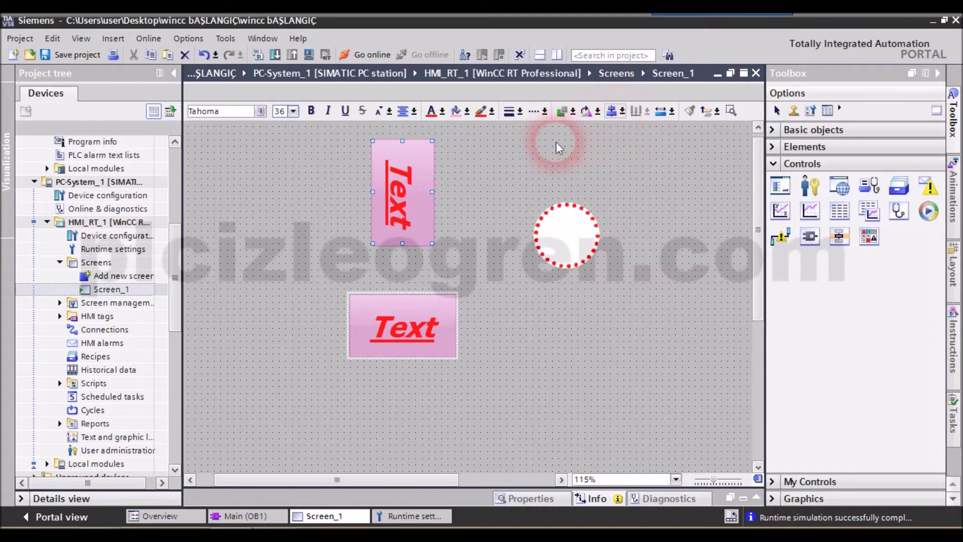
click(394, 233)
drag(424, 346, 560, 370)
Step: Move the dotted circle further right and re-align the Text boxes, finishing with Align Center
drag(555, 255, 669, 259)
drag(596, 387, 365, 118)
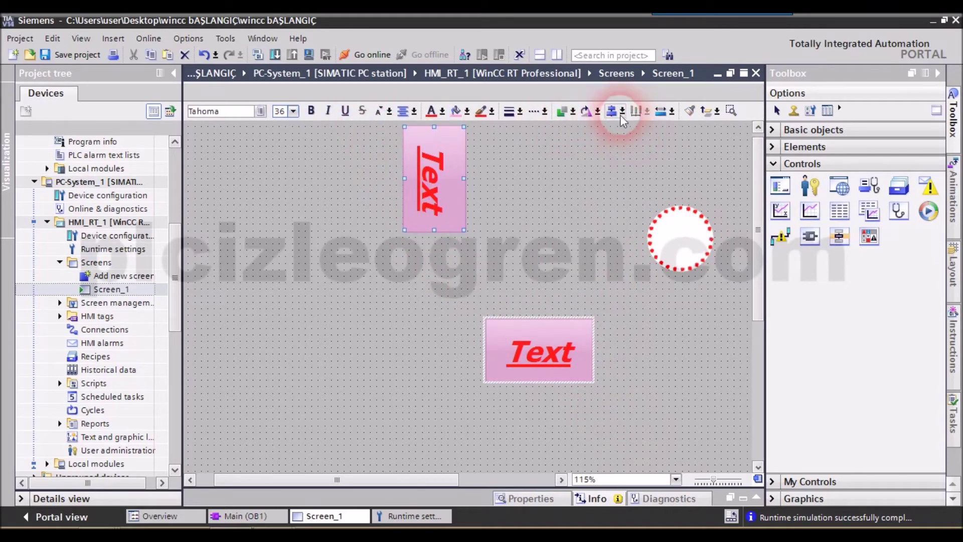
click(622, 116)
click(619, 148)
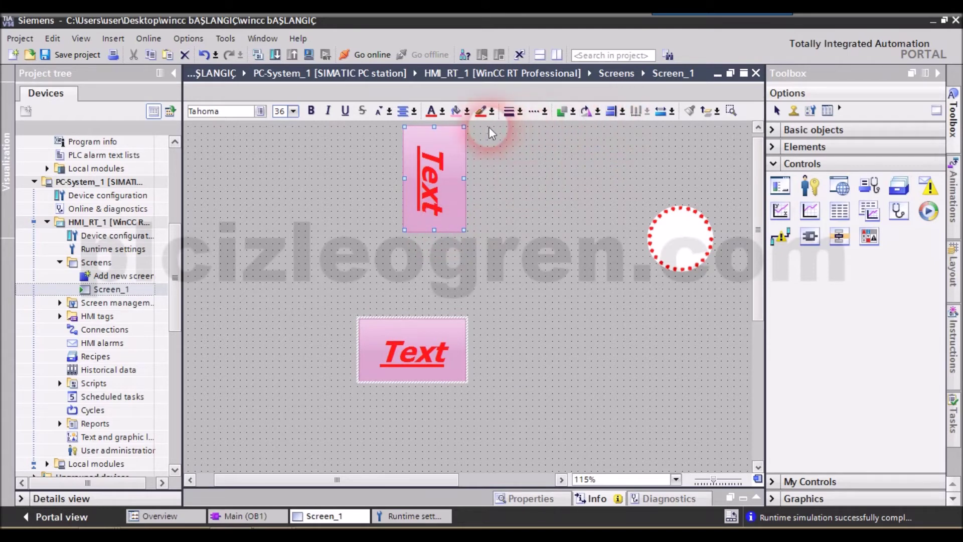
click(624, 112)
click(629, 130)
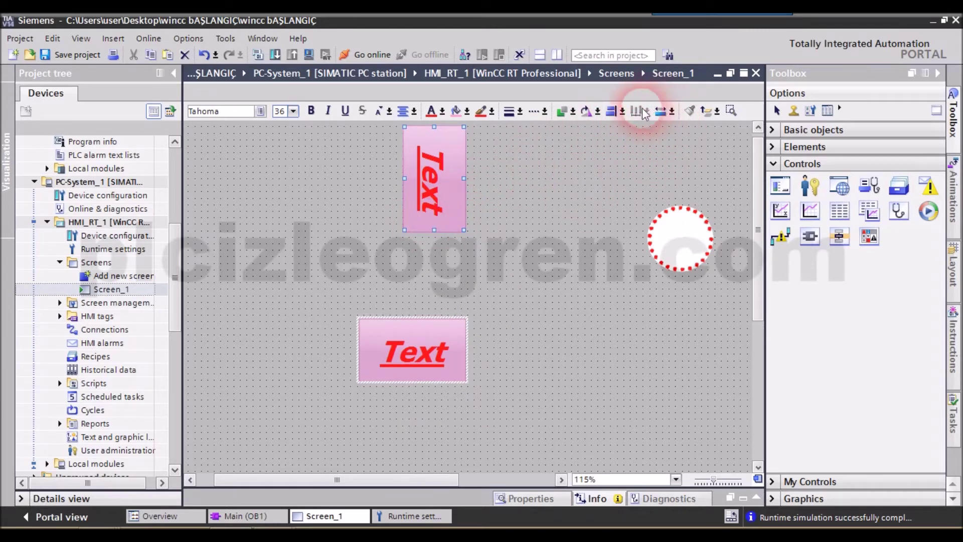
click(622, 112)
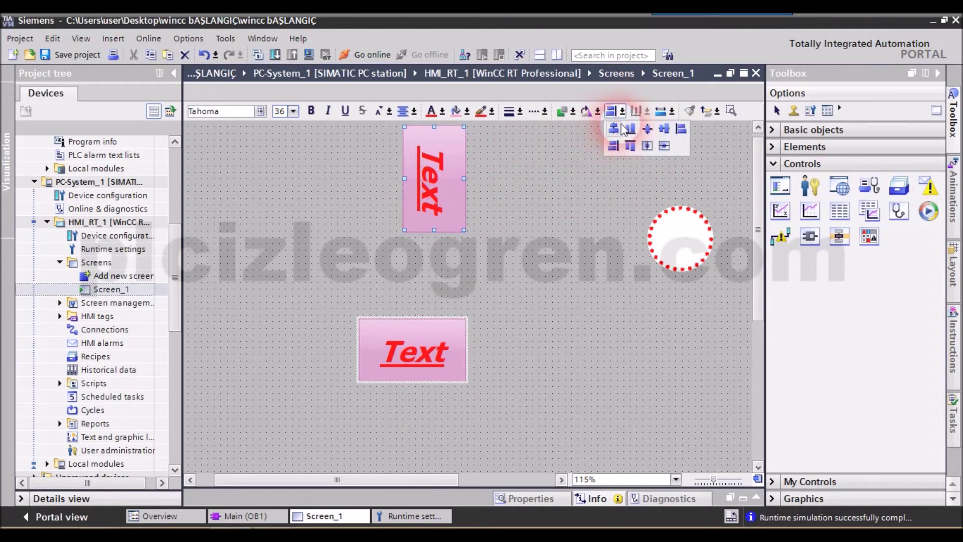
click(647, 129)
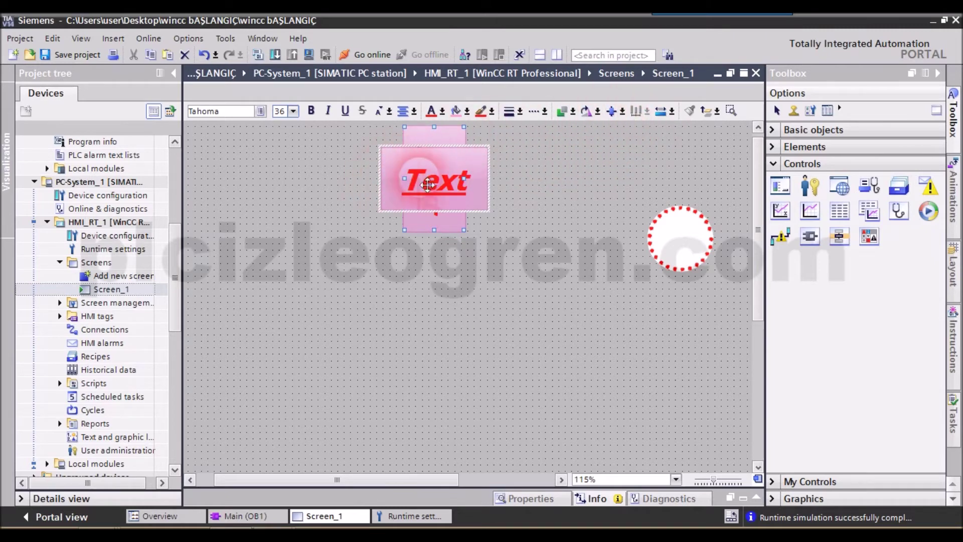
Step: Drag the horizontal Text box down and the vertical one up-left so they no longer overlap
drag(428, 185, 528, 335)
drag(451, 259, 419, 209)
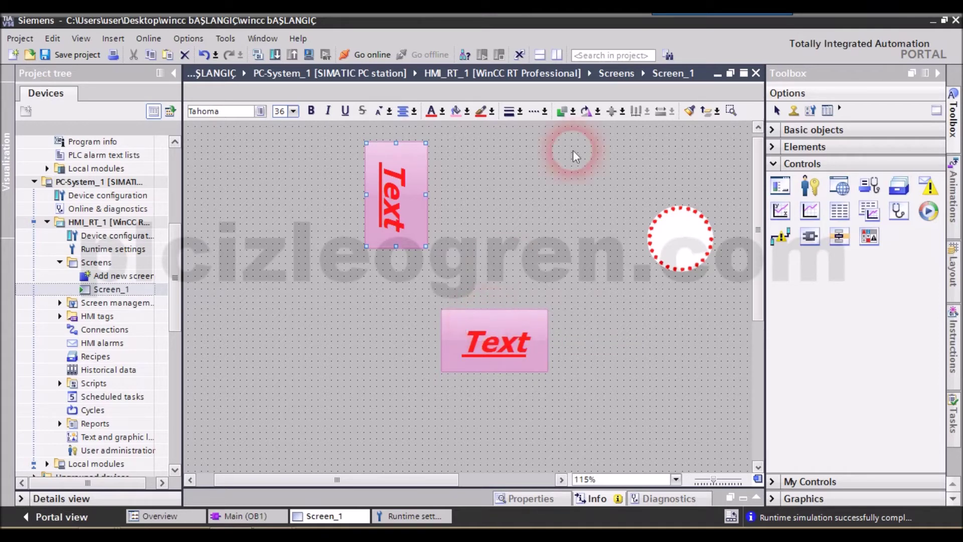
click(591, 112)
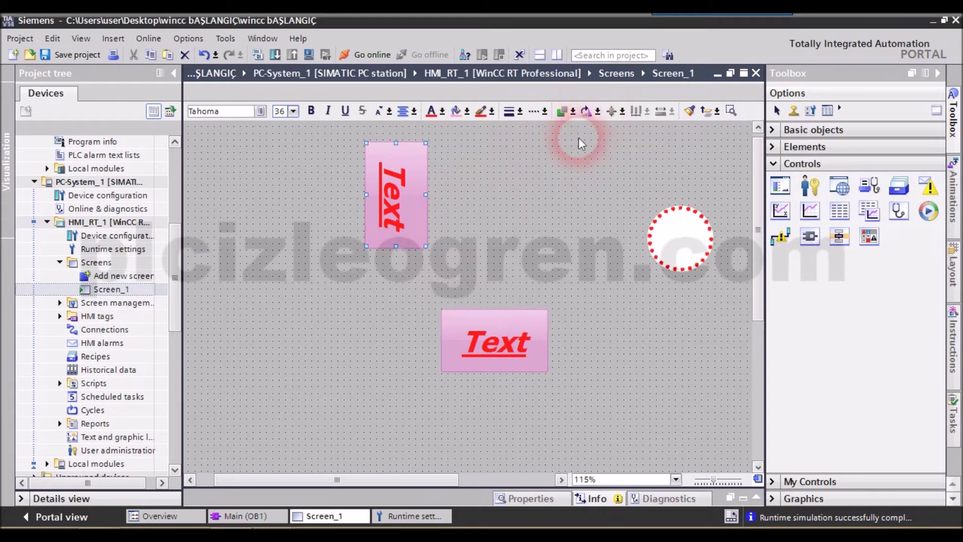
Step: Select both Text boxes together and move them up and to the right
drag(488, 314, 479, 273)
click(536, 174)
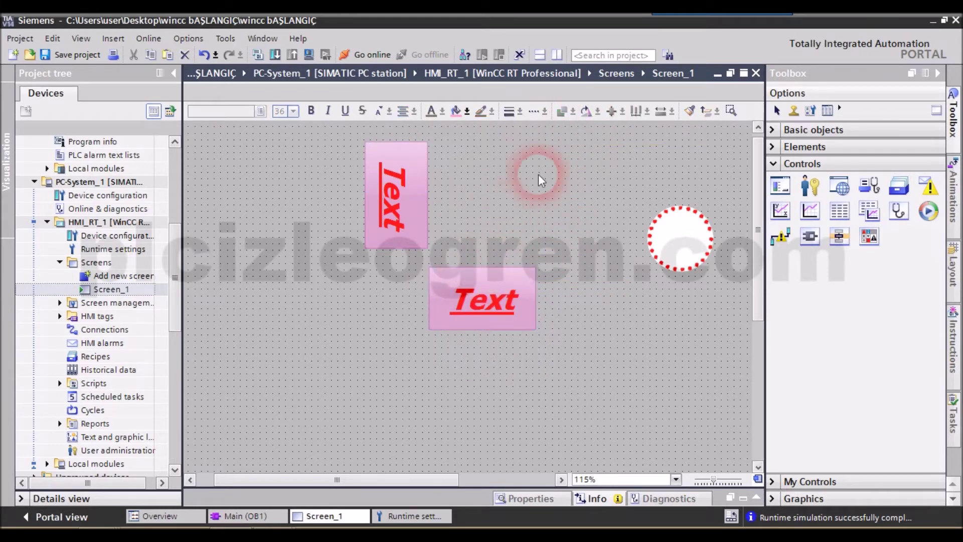
click(405, 187)
click(507, 219)
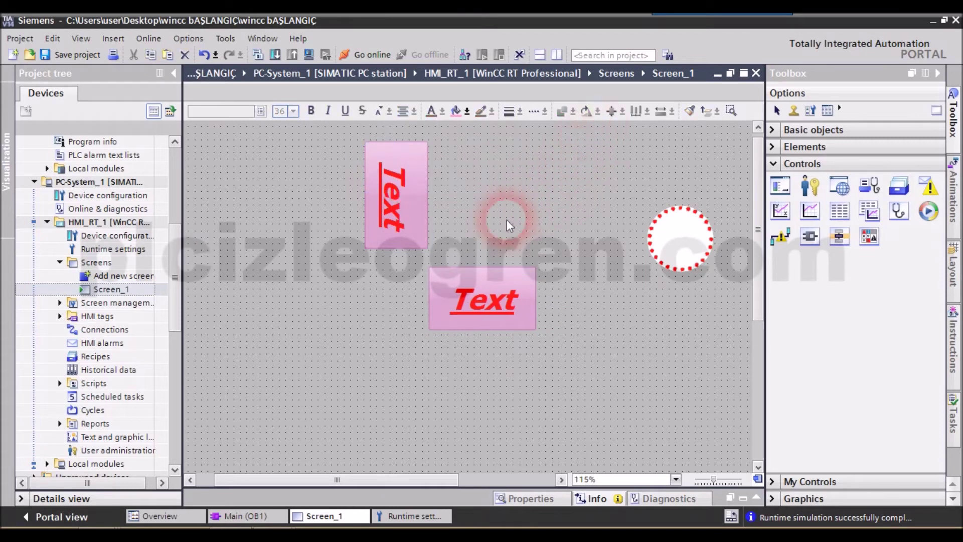
key(Tab)
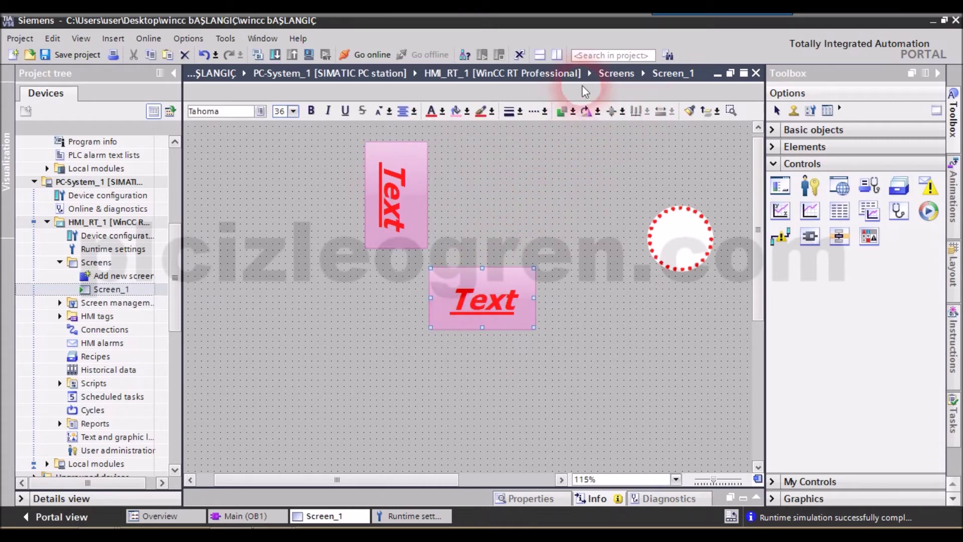
click(421, 203)
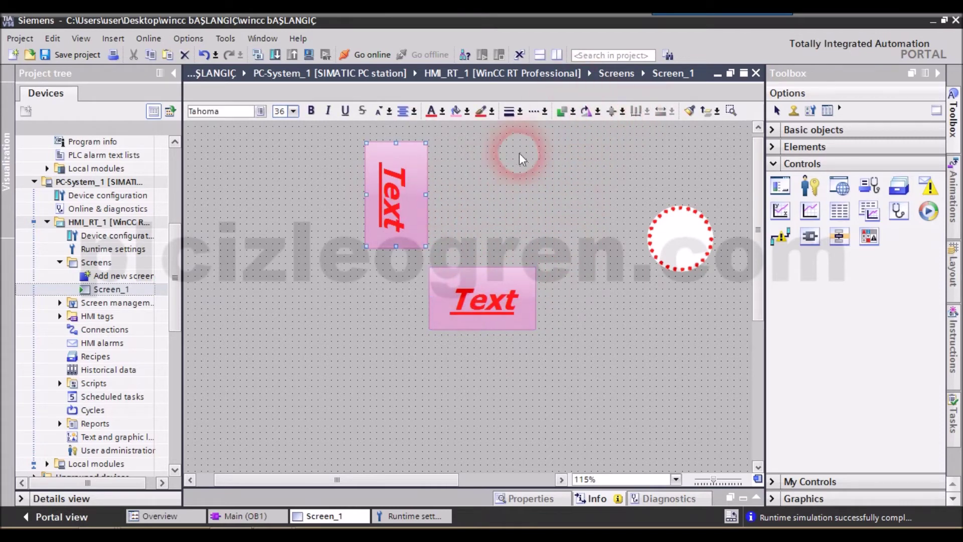
drag(576, 361, 353, 133)
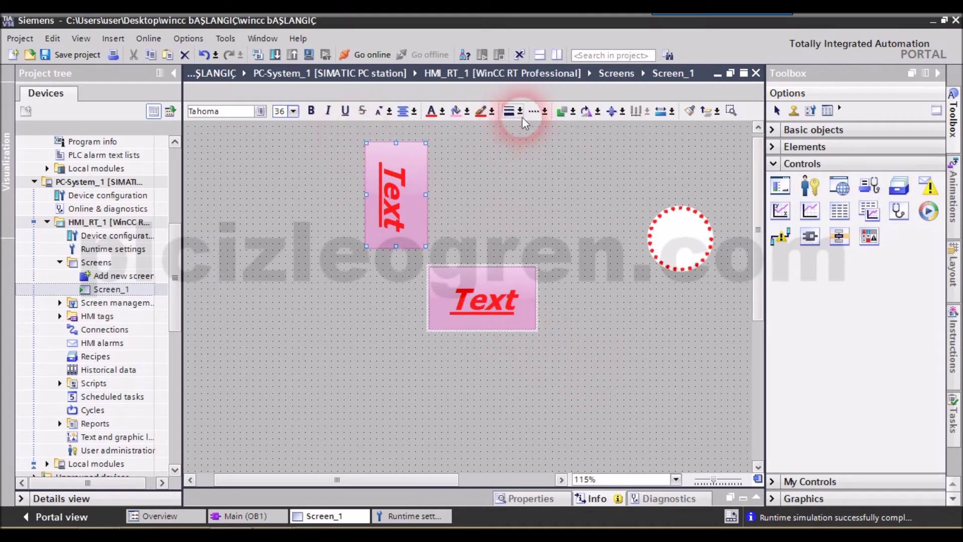
click(640, 112)
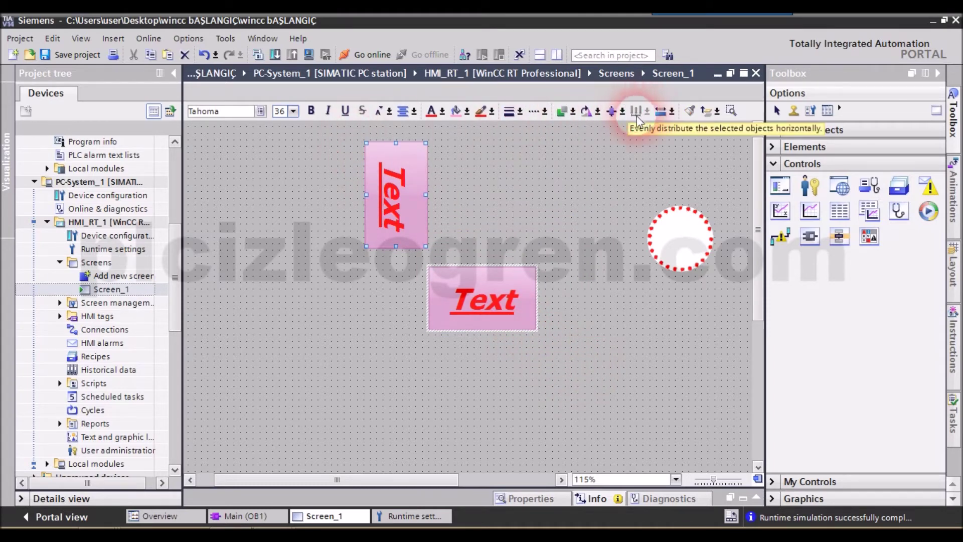
drag(502, 296, 580, 257)
Step: Distribute both Text boxes and the dotted circle evenly, horizontally then vertically
drag(725, 349, 308, 118)
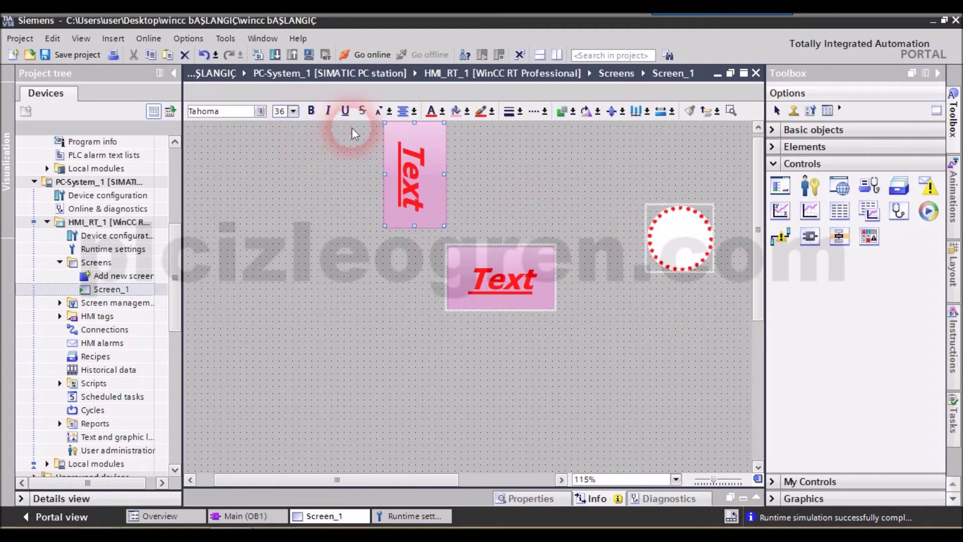
click(637, 111)
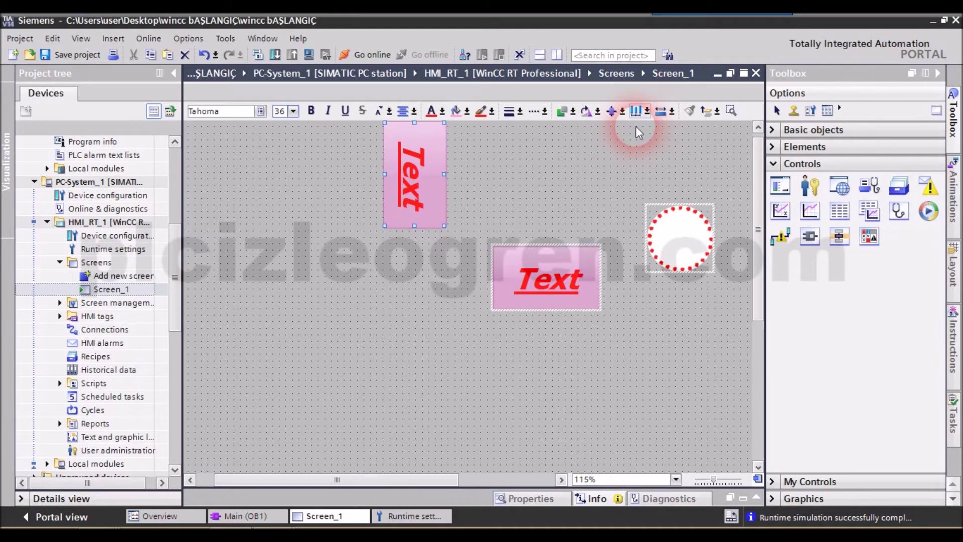
click(680, 237)
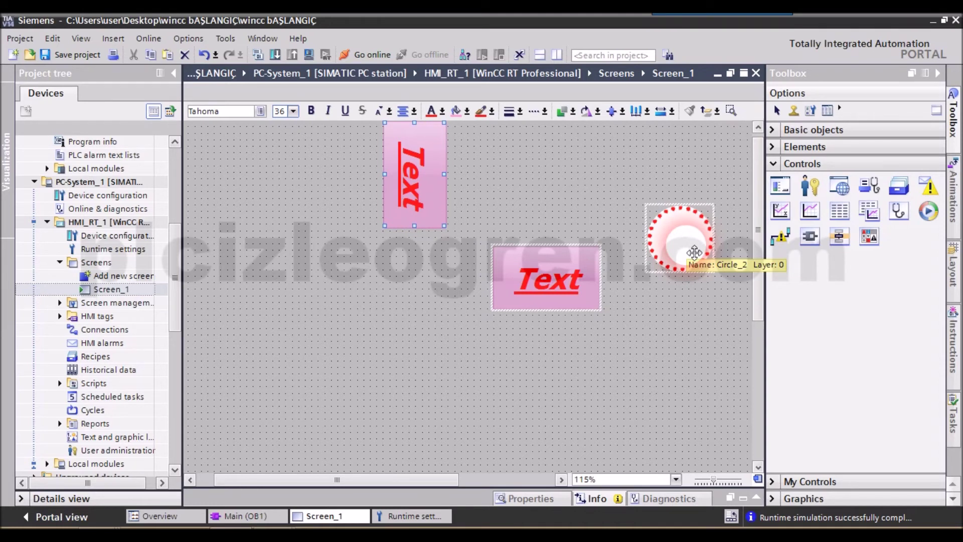
click(647, 111)
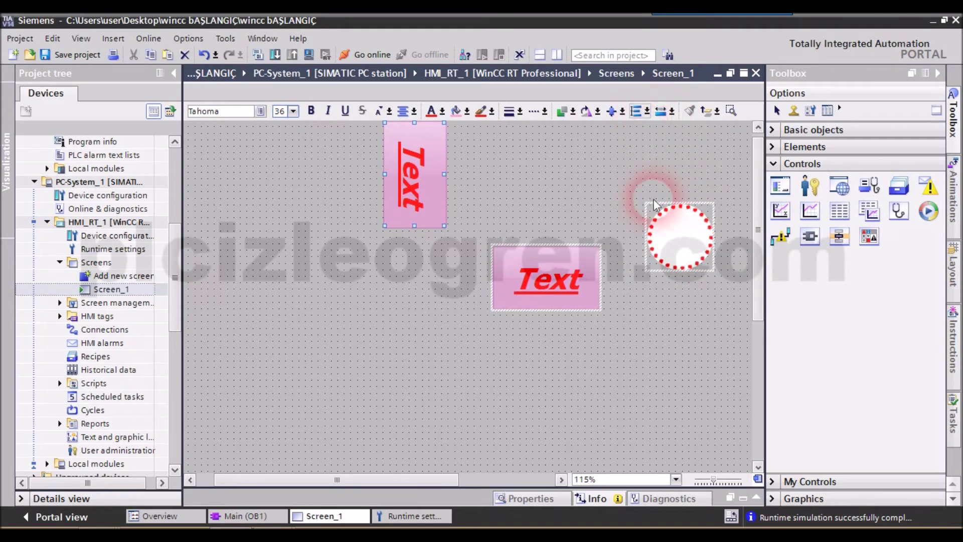
click(651, 126)
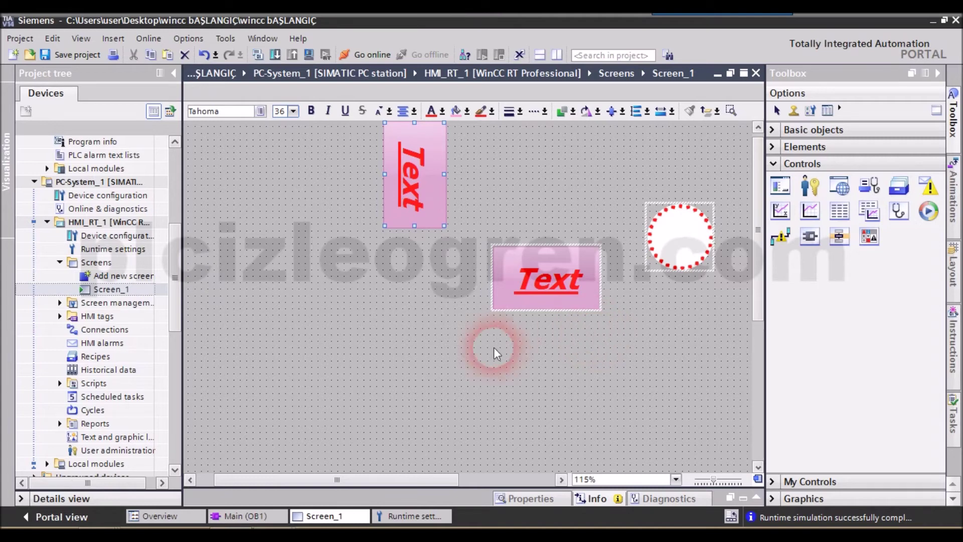
Step: Give the selected objects the same width and height, then restore the circle's original size
click(671, 113)
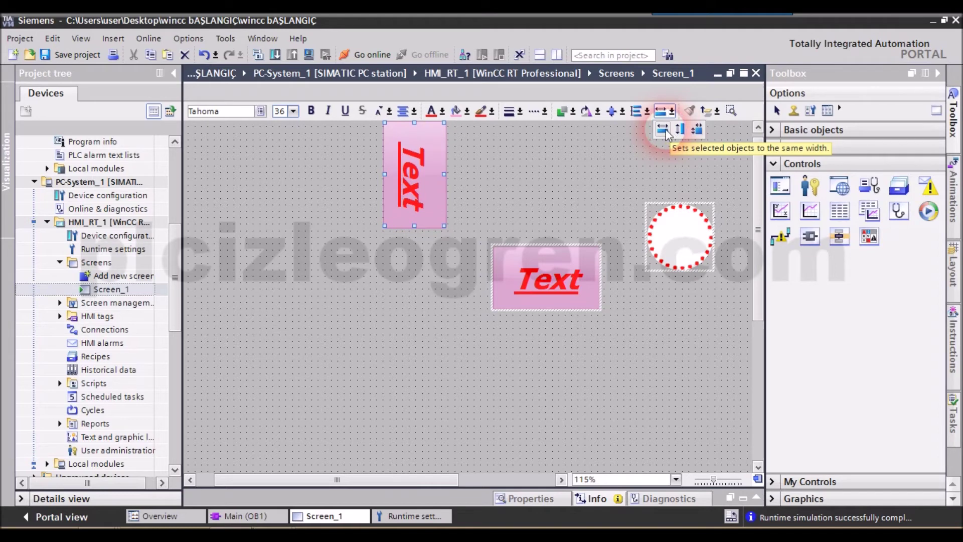
click(664, 131)
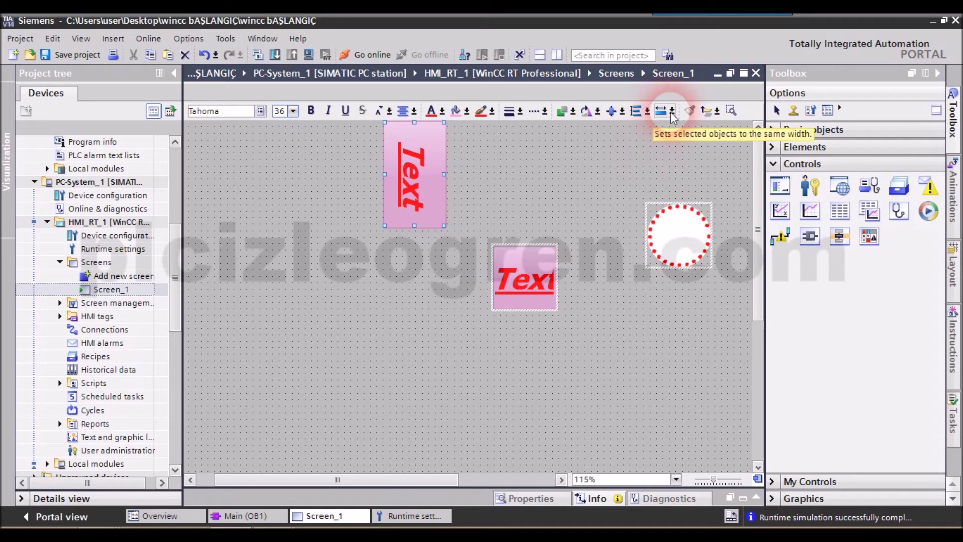
click(671, 114)
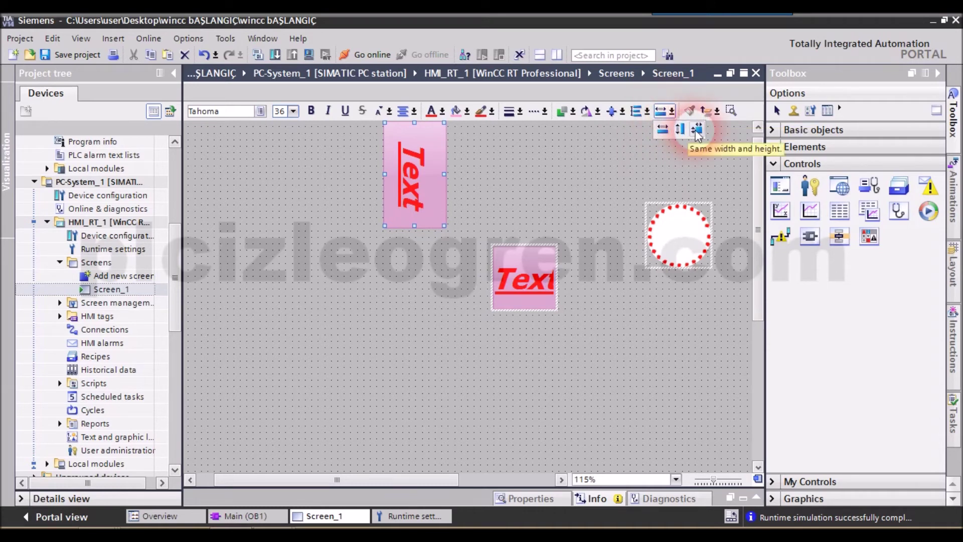
click(697, 131)
click(672, 112)
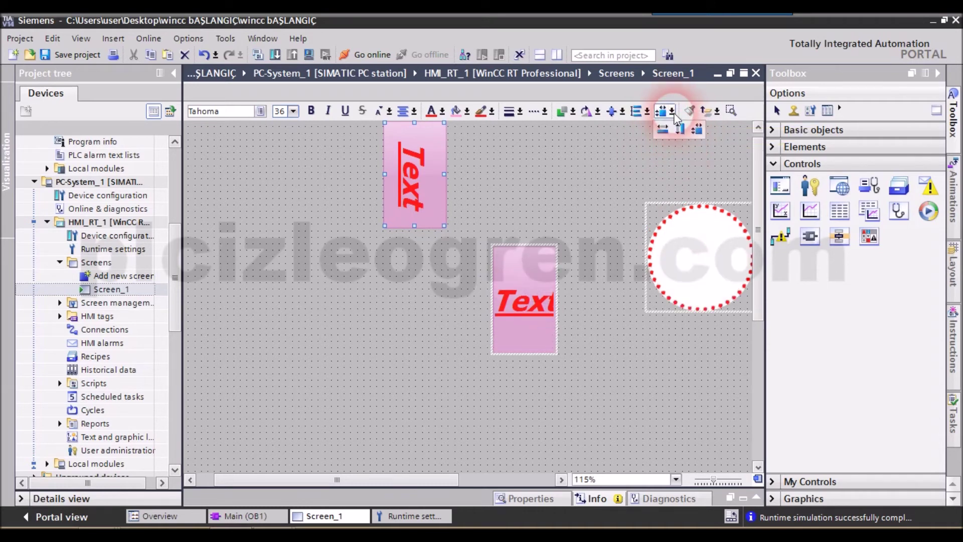
click(664, 132)
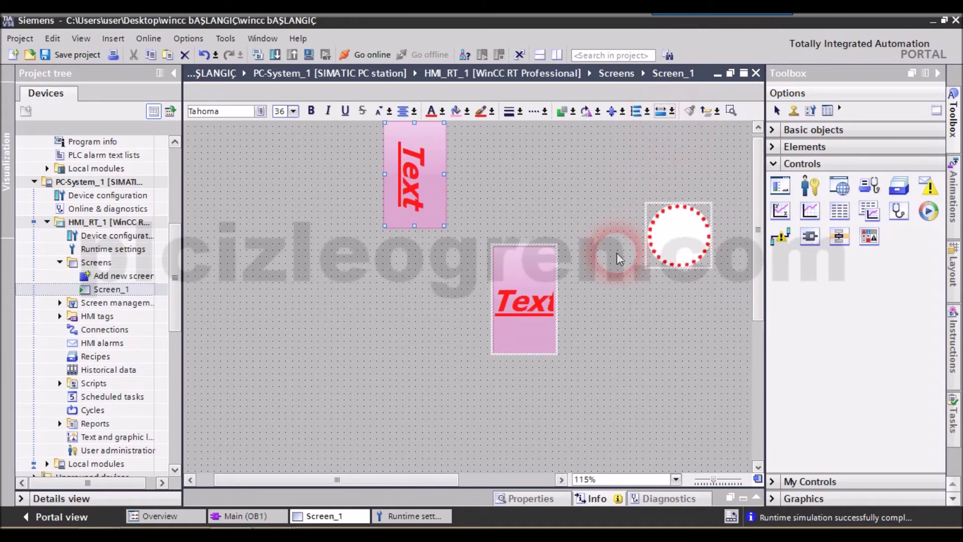
Step: Widen both Text boxes together by dragging the lower box's edge
click(553, 281)
mouse_move(561, 303)
mouse_down()
mouse_move(623, 303)
mouse_move(548, 303)
mouse_move(585, 305)
mouse_move(574, 304)
mouse_up()
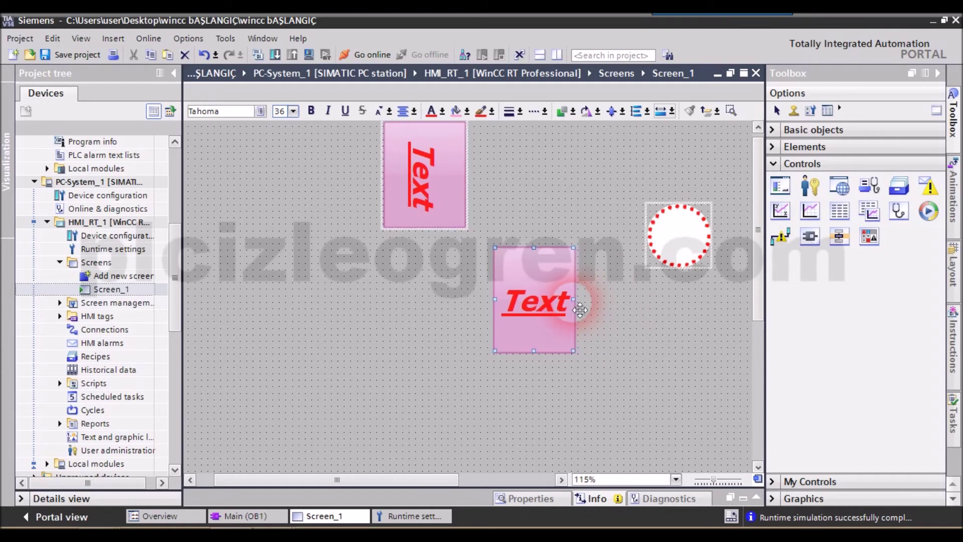
click(633, 208)
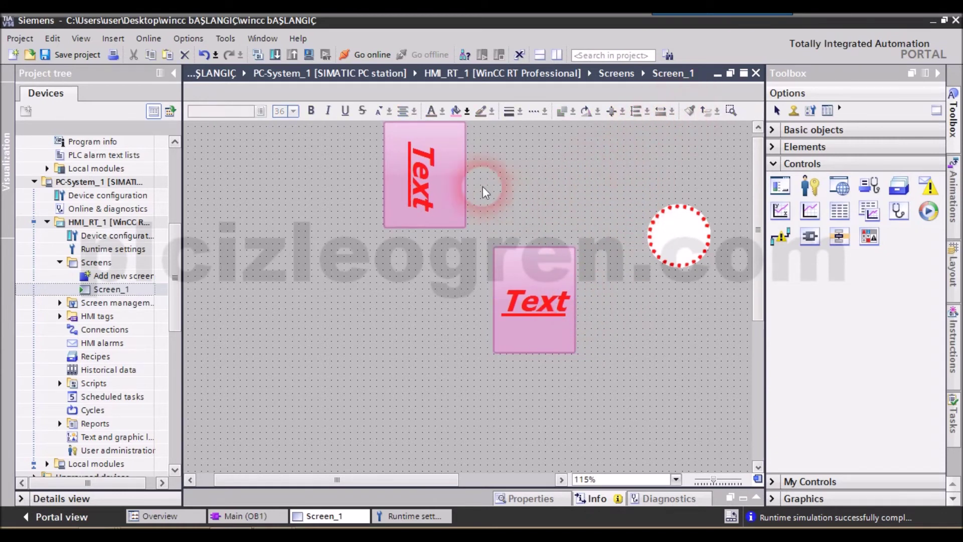
Step: Move the upper Text box left and down, and fill the lower box orange
click(438, 185)
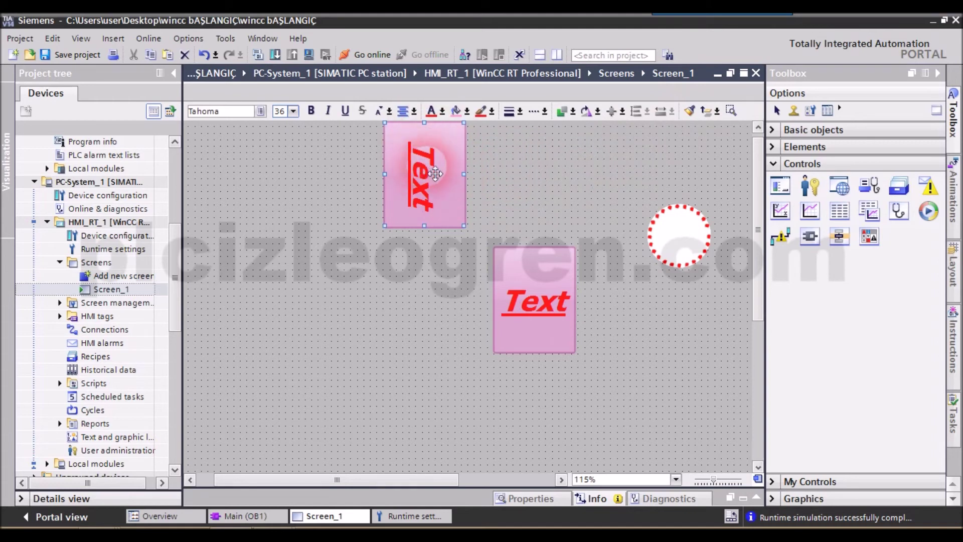
drag(436, 174, 367, 221)
click(536, 312)
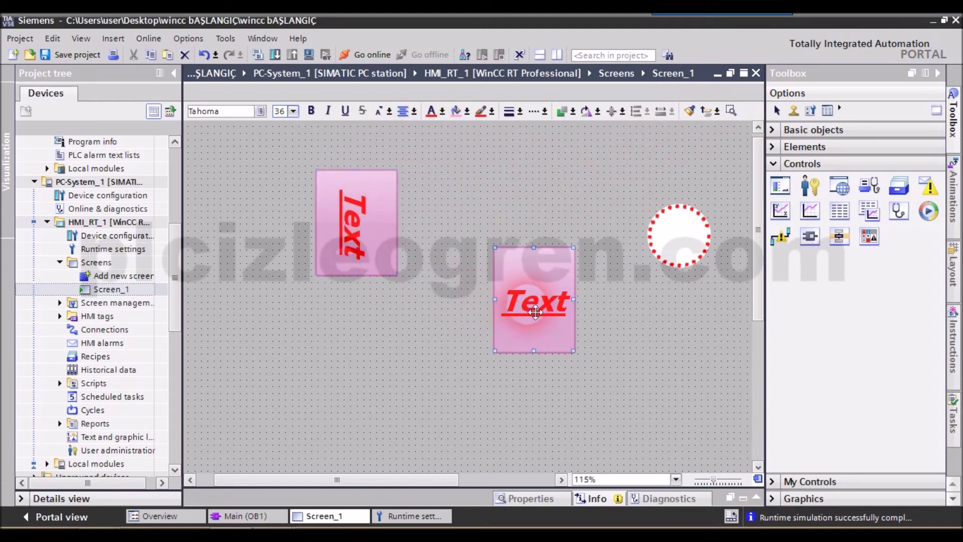
click(467, 116)
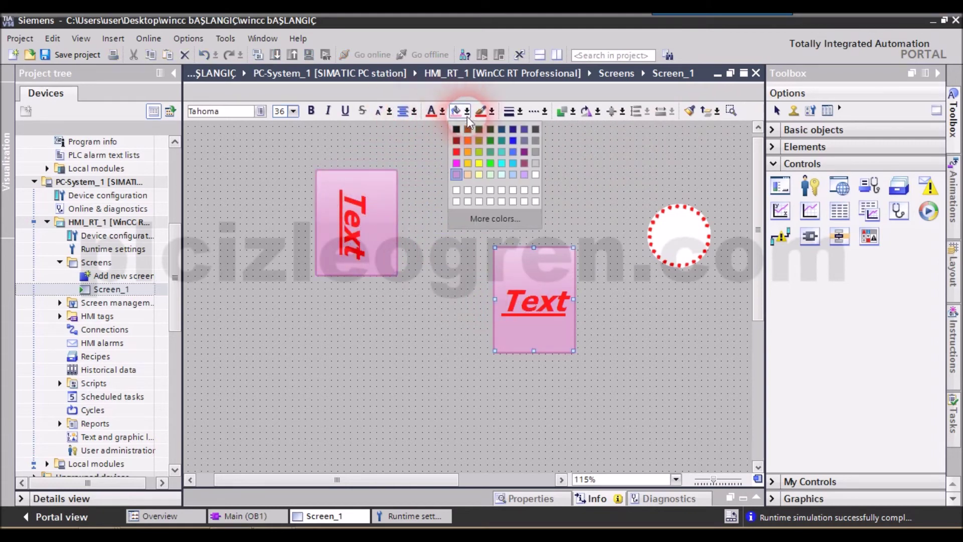
click(467, 152)
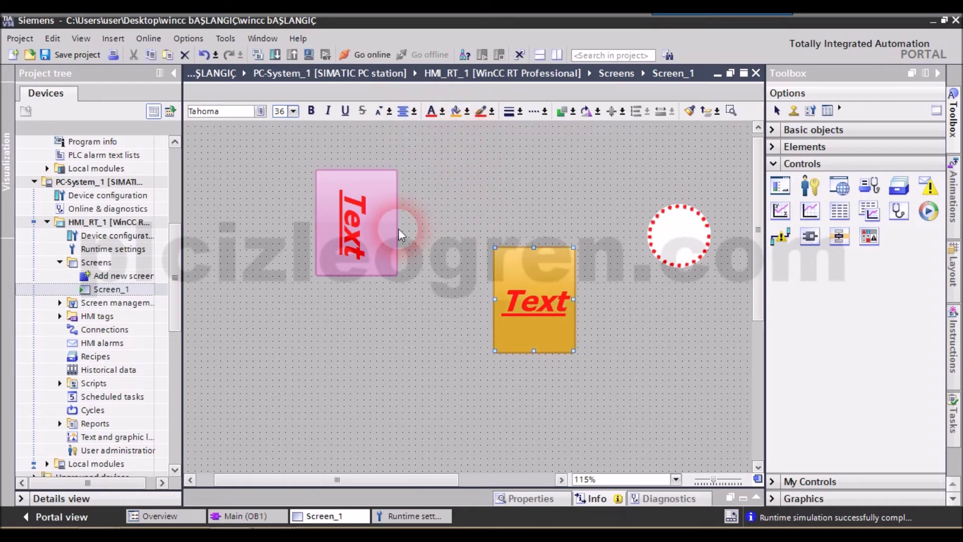
Step: Copy the pink box's format onto the lower Text box with the Format painter
click(353, 215)
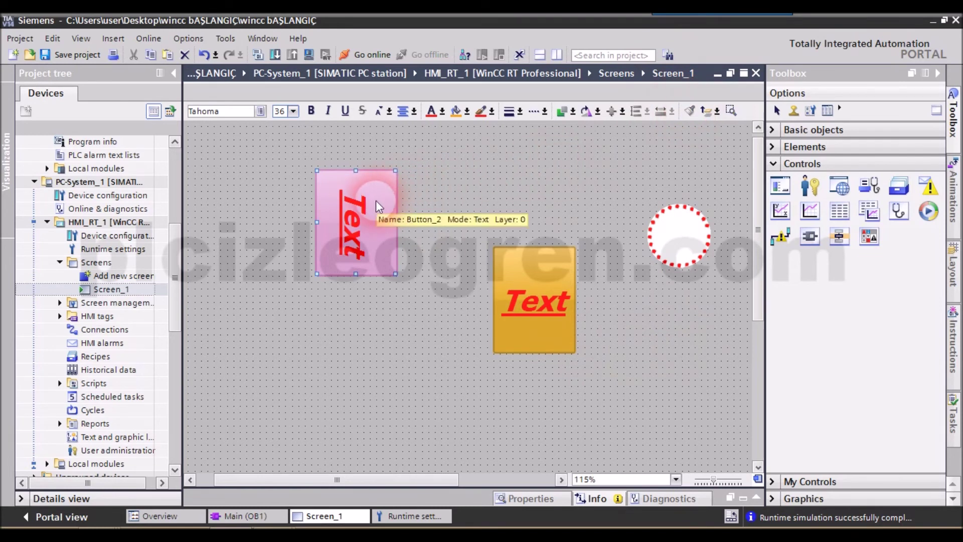
click(534, 293)
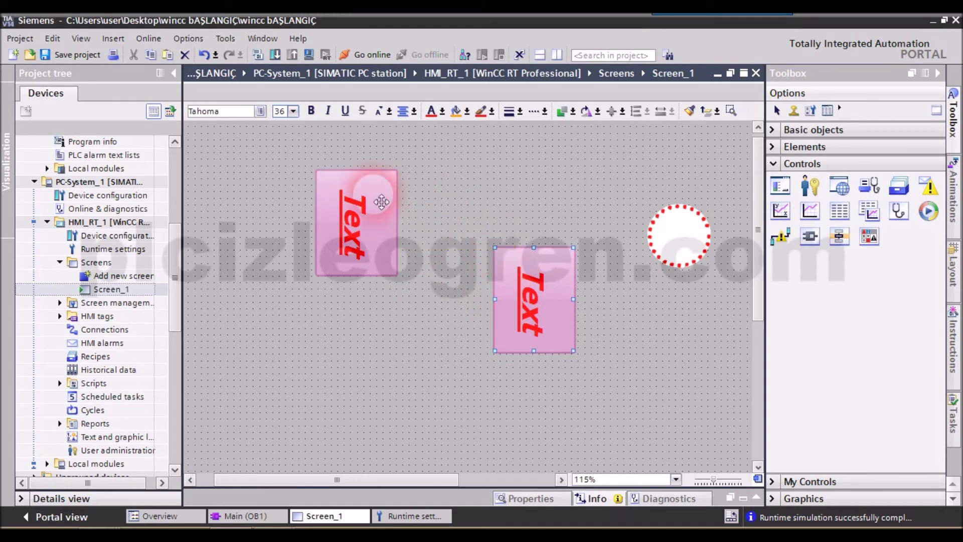
click(702, 238)
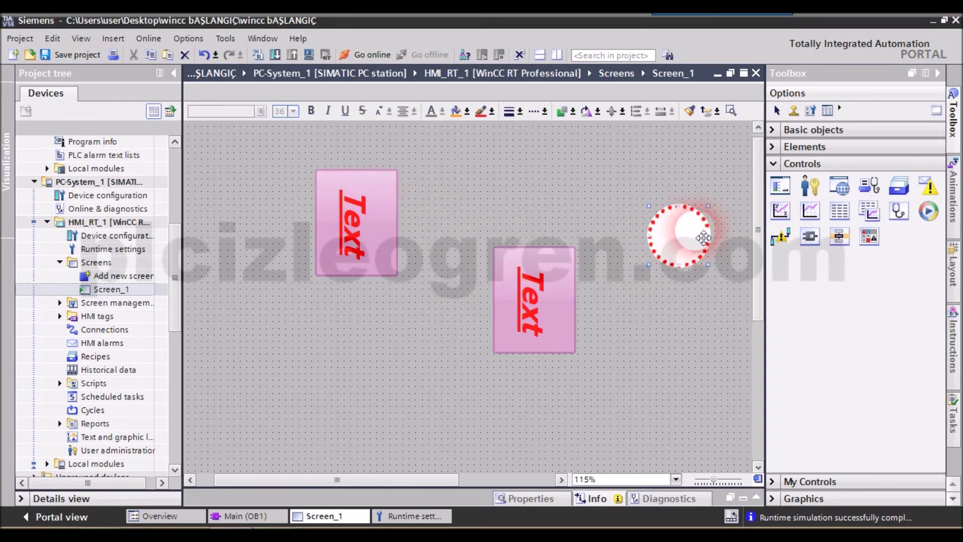
click(592, 293)
click(633, 162)
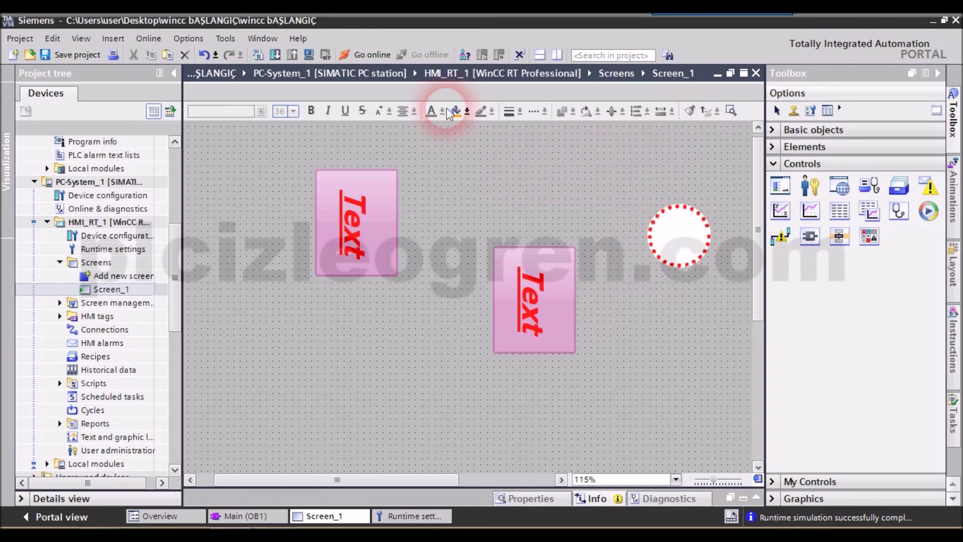
click(388, 207)
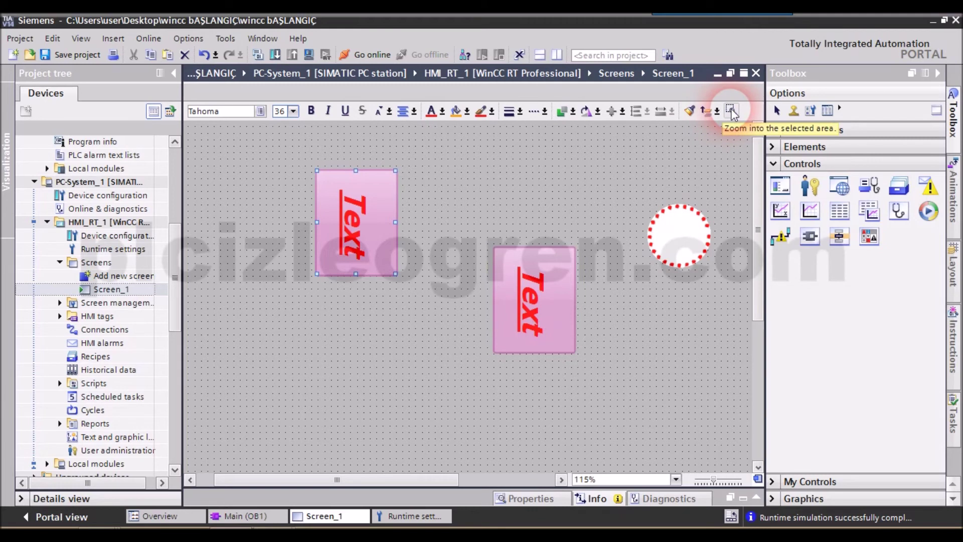
click(658, 346)
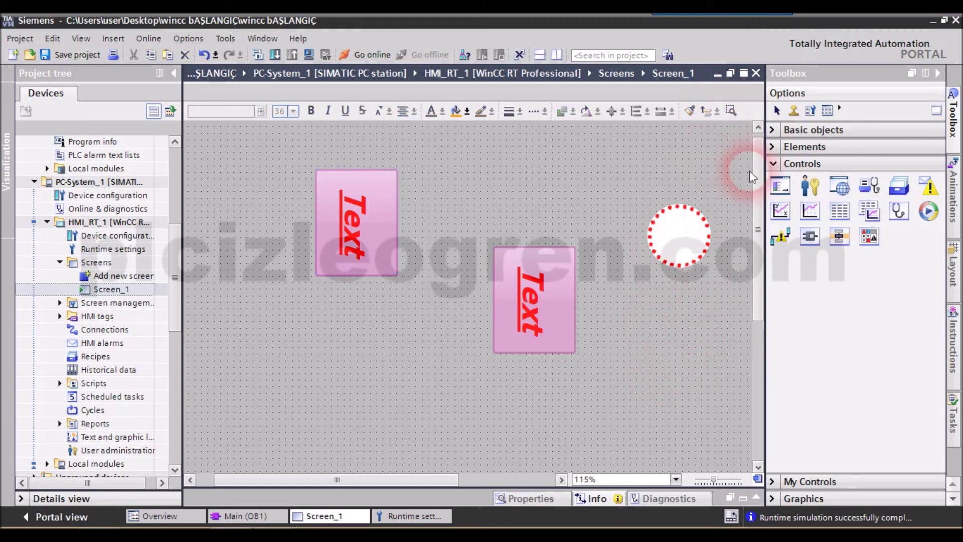
click(730, 110)
drag(699, 258, 397, 160)
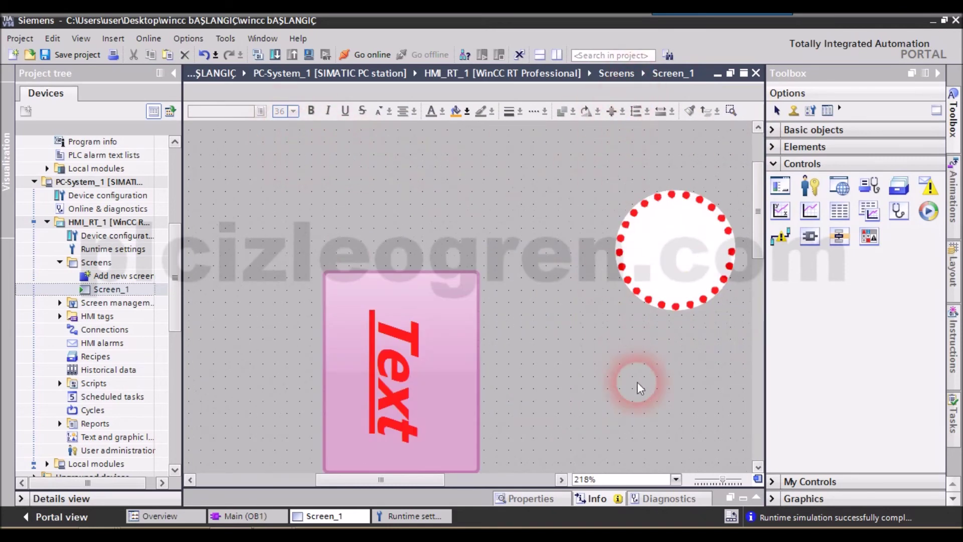
click(707, 481)
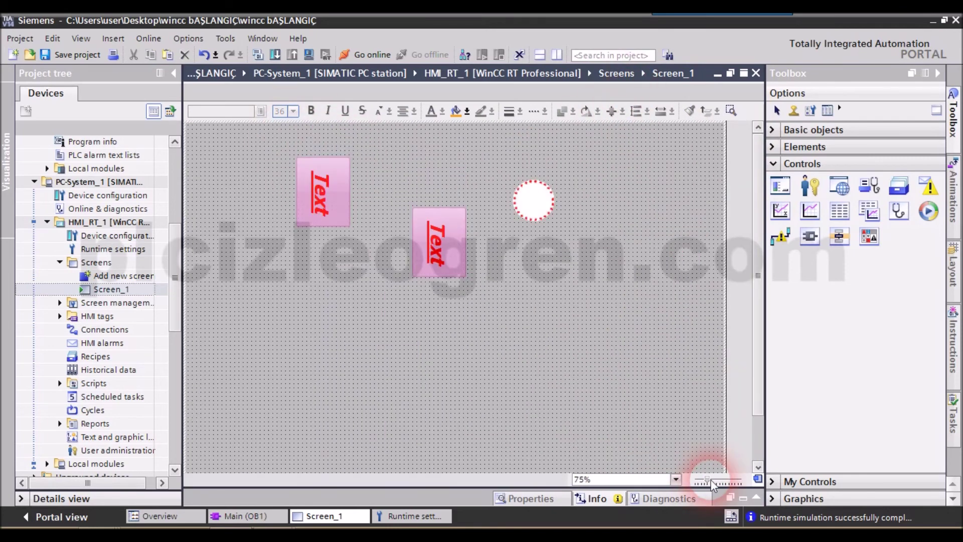
click(722, 482)
click(715, 482)
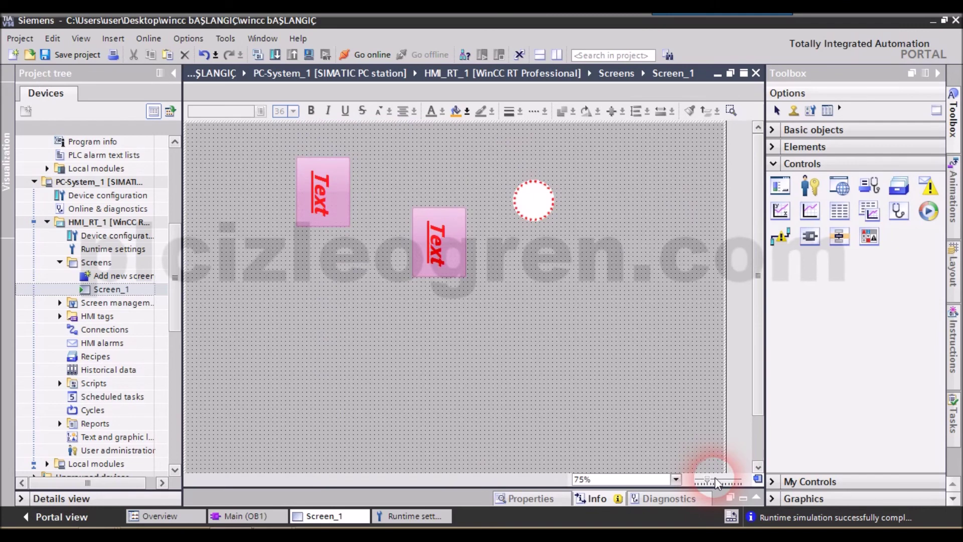
click(716, 479)
click(714, 479)
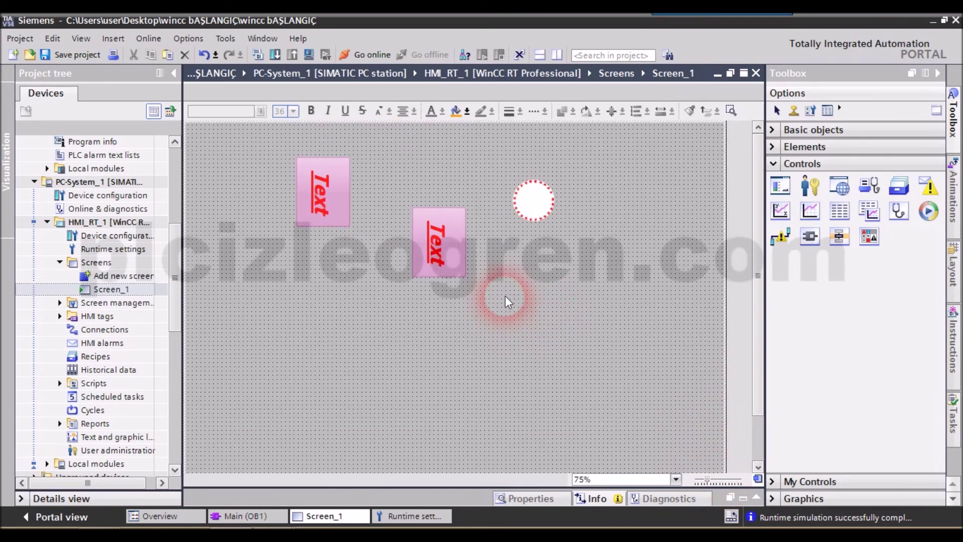
scroll(483, 328, down, 1)
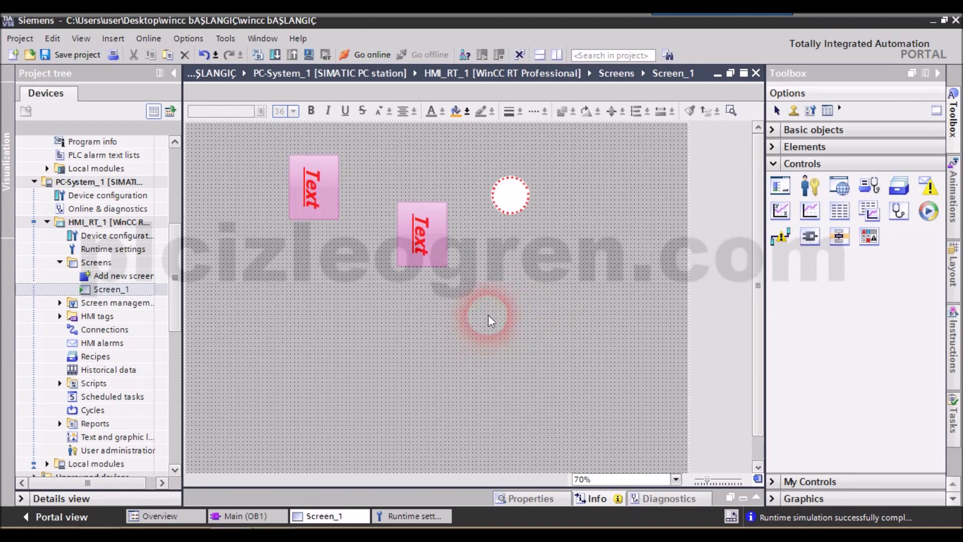
scroll(498, 279, up, 3)
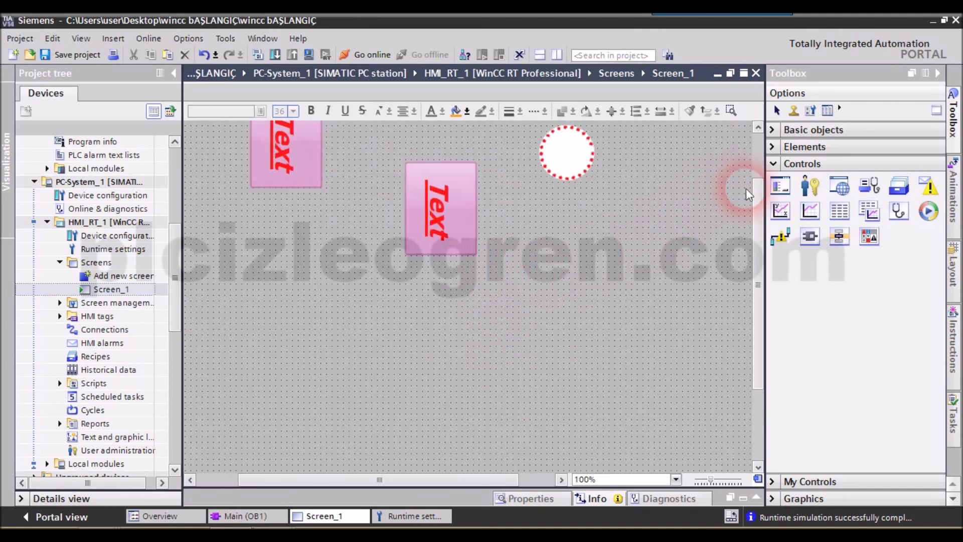
drag(760, 193, 685, 159)
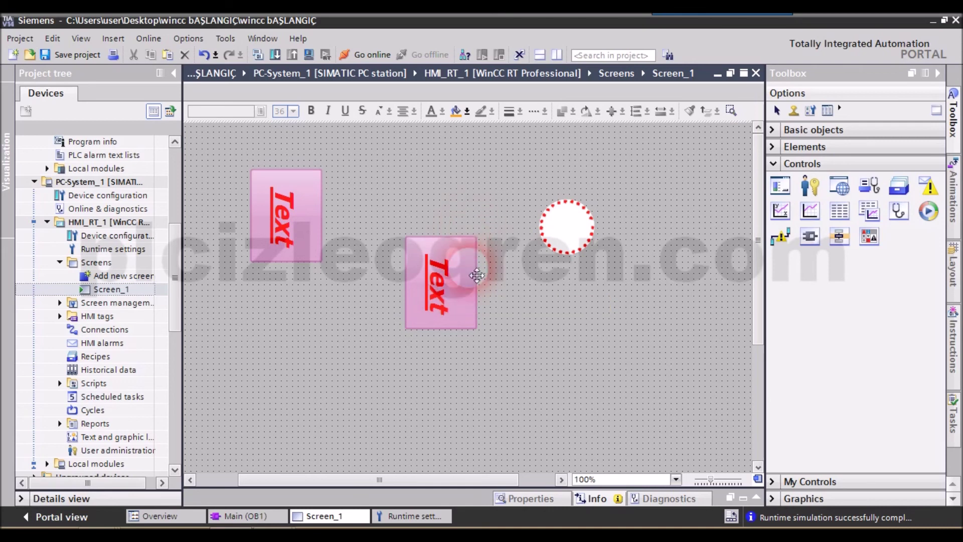
click(437, 271)
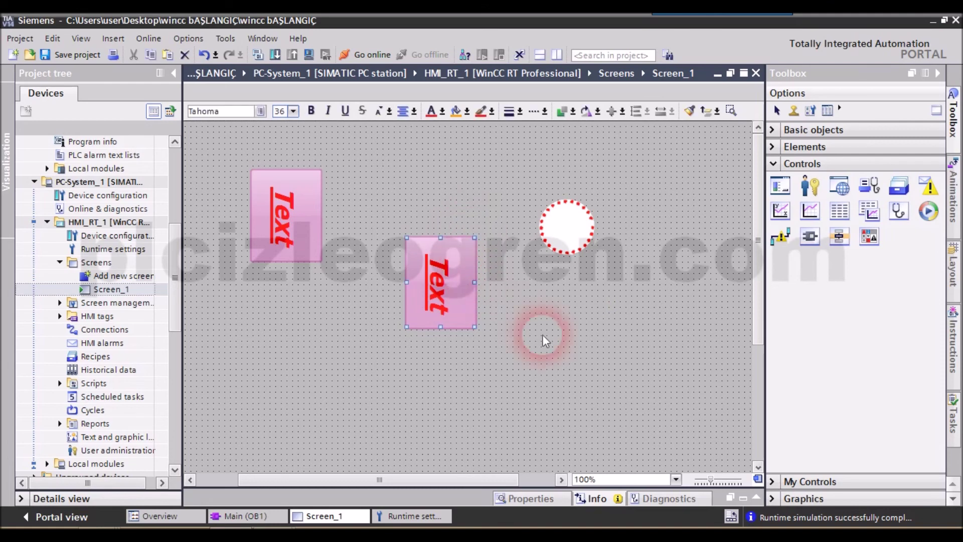
click(756, 498)
click(655, 486)
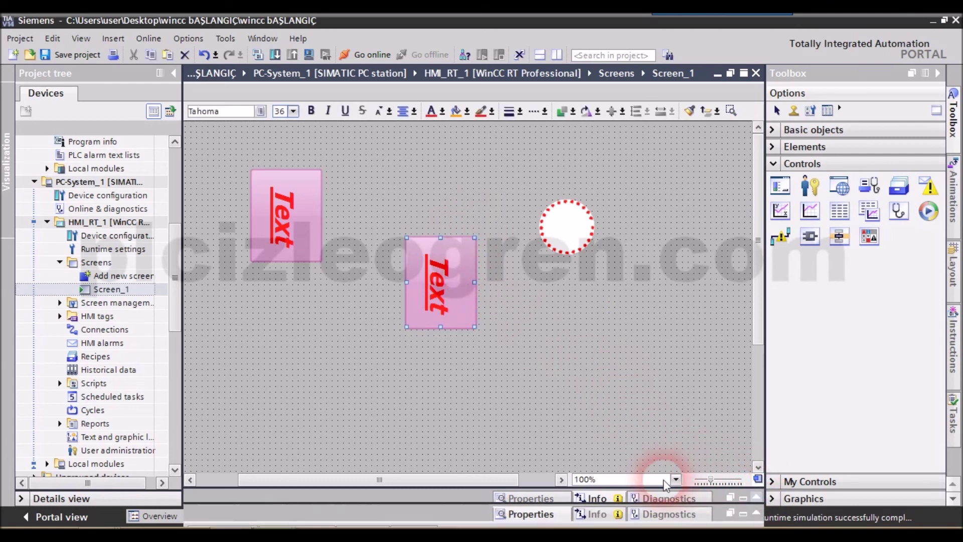
click(547, 487)
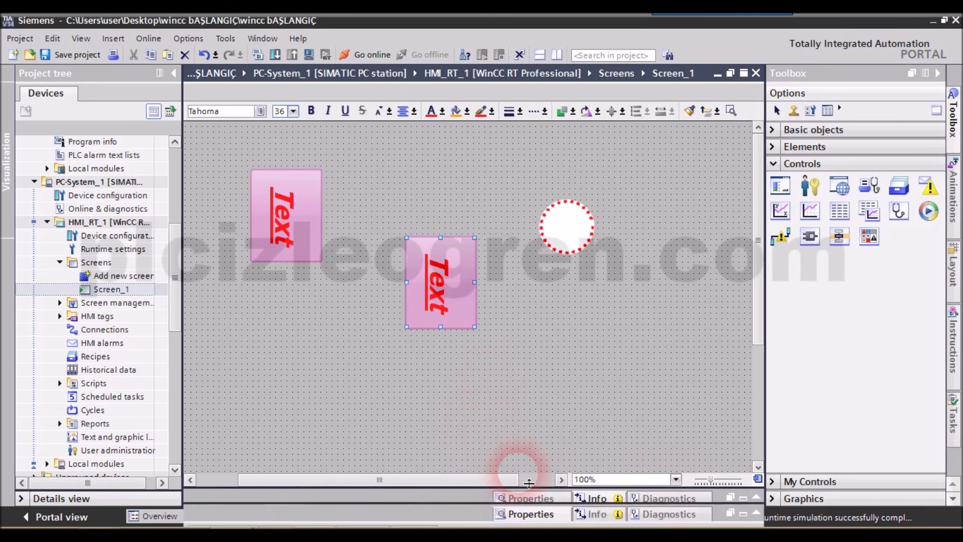
click(529, 515)
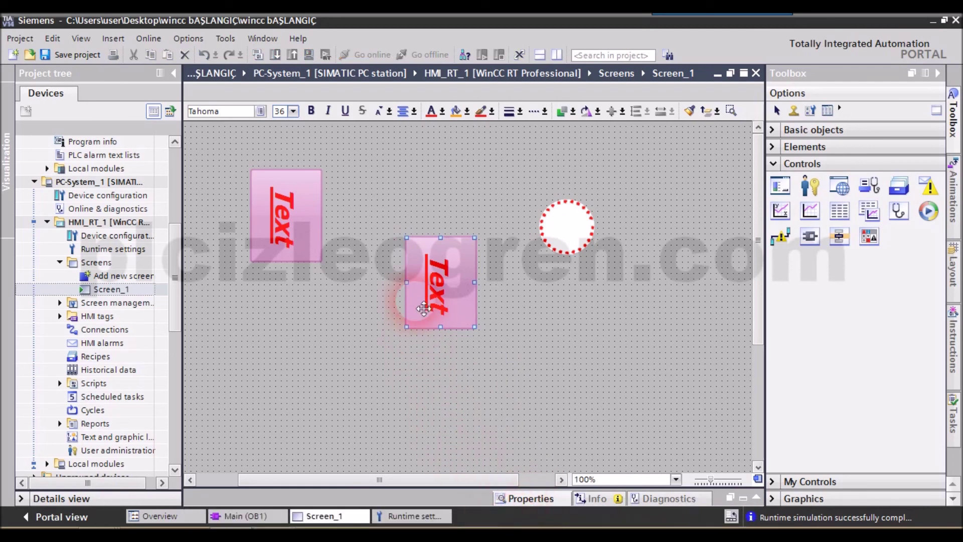
Step: Lower Button_2 about 80 px beside Button_1 and scroll the project tree to the top
drag(294, 212, 284, 261)
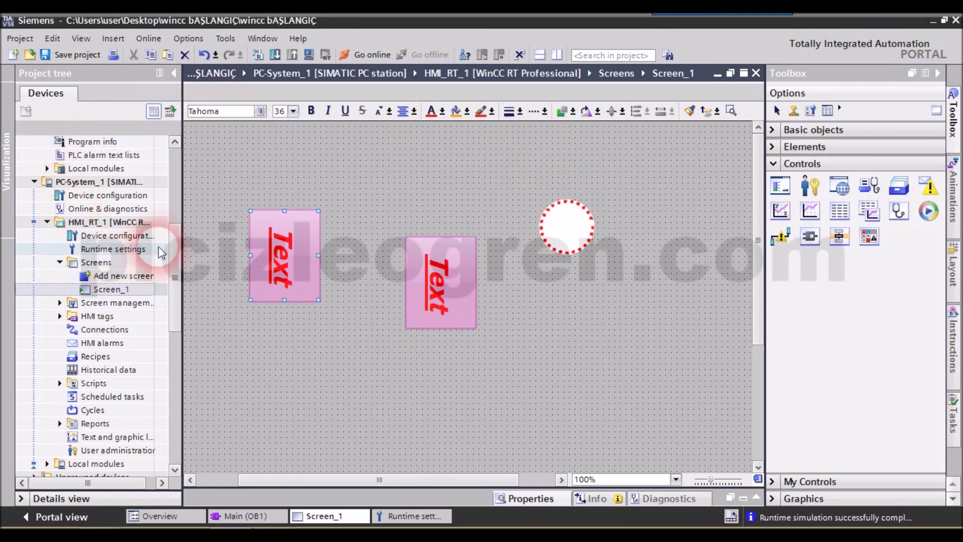
drag(177, 246, 183, 124)
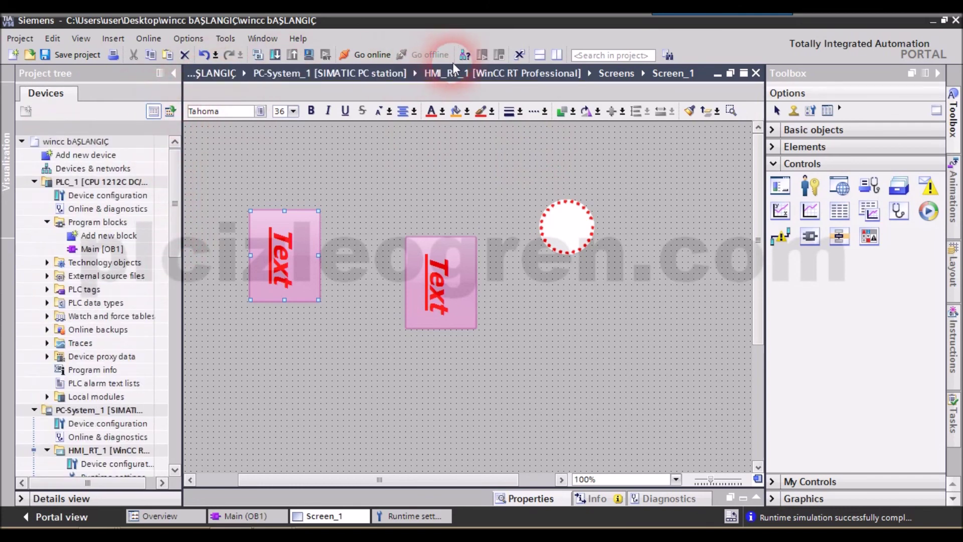